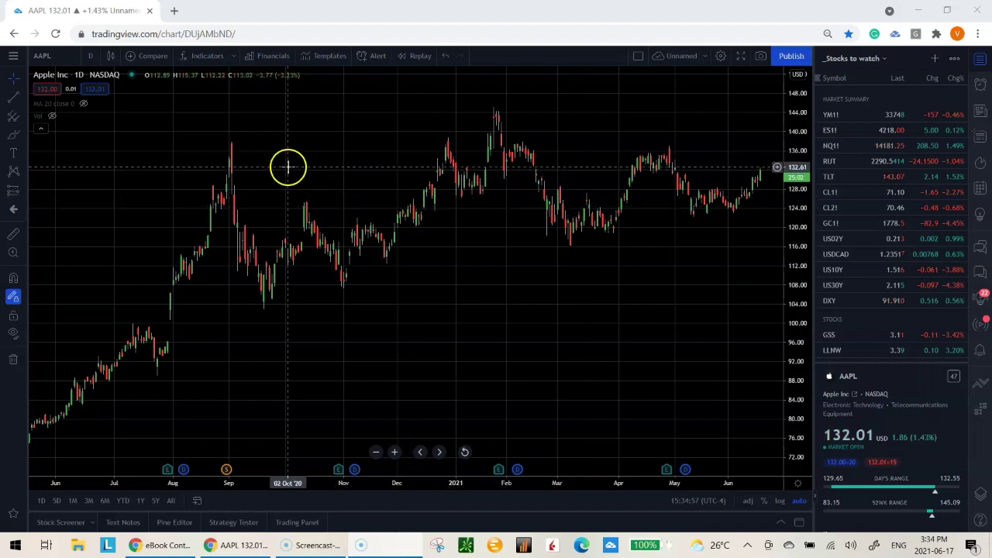
# Preview the daily AAPL price chart as Bars and as a Line, and return it to Candles
pyautogui.click(108, 56)
pyautogui.click(129, 80)
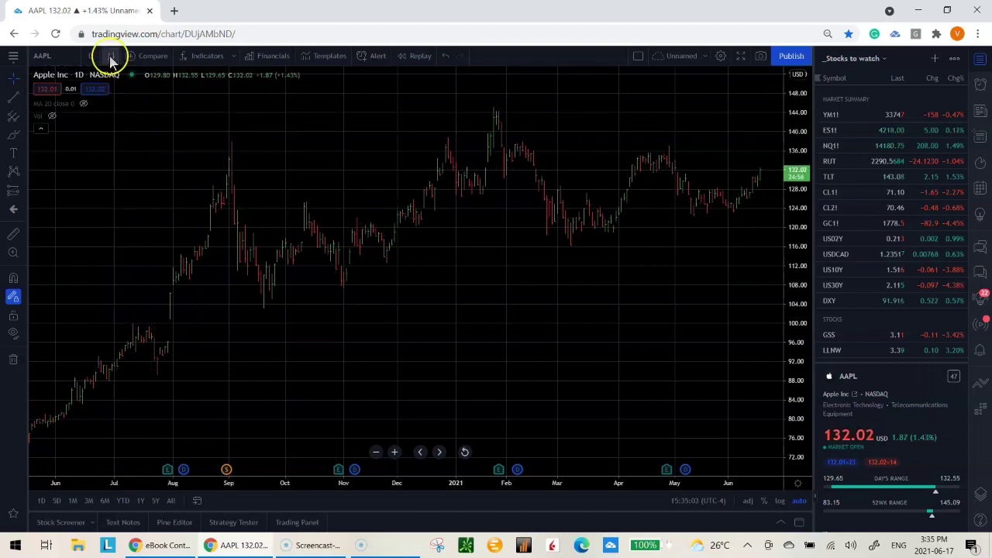
pyautogui.click(110, 56)
pyautogui.click(132, 163)
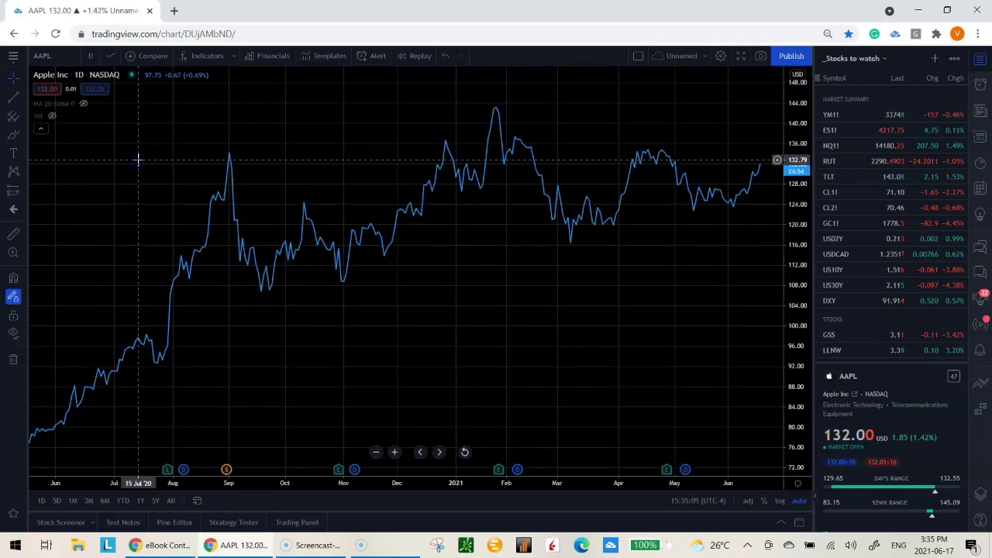
pyautogui.click(110, 55)
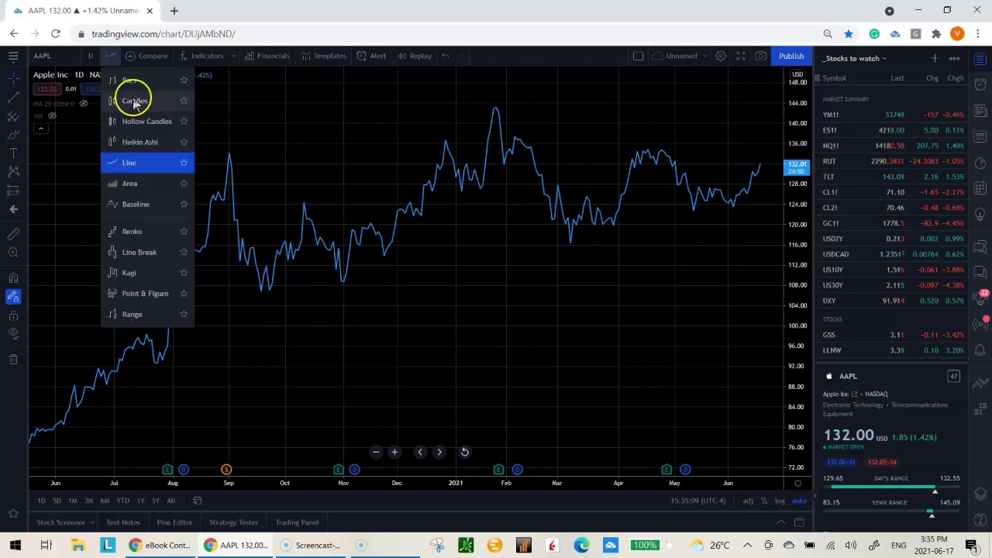
pyautogui.click(132, 100)
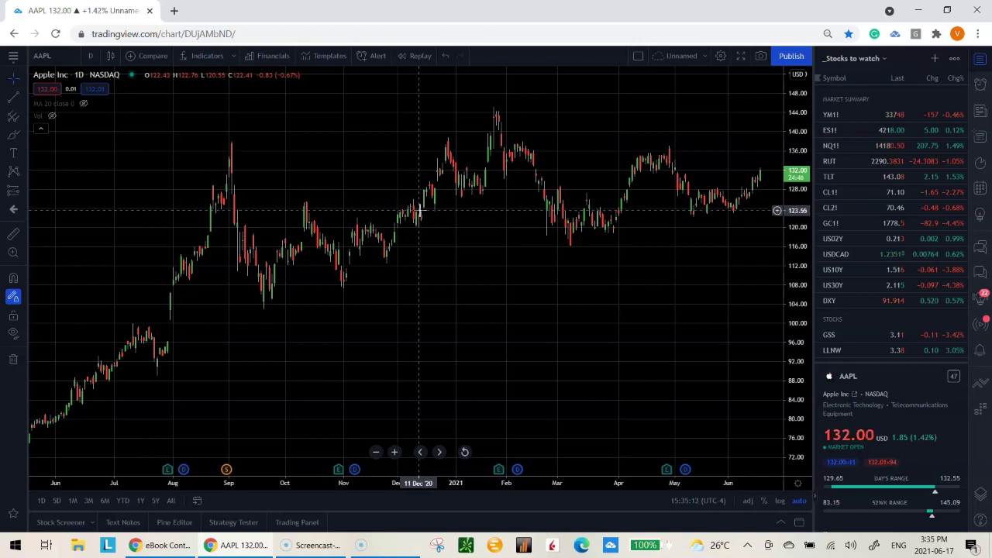
# Dismiss the Eikon upgrade notification covering the chart
pyautogui.click(513, 228)
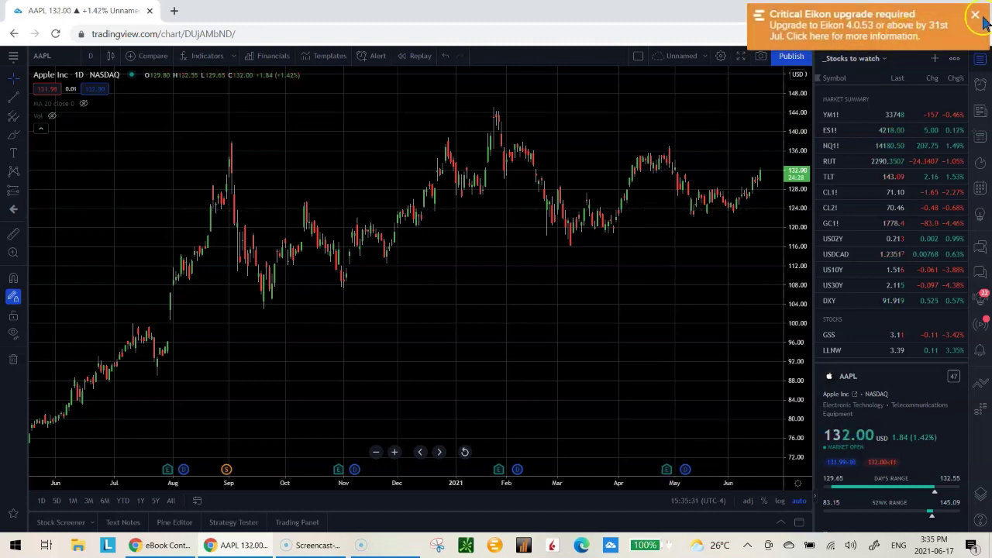
pyautogui.click(975, 17)
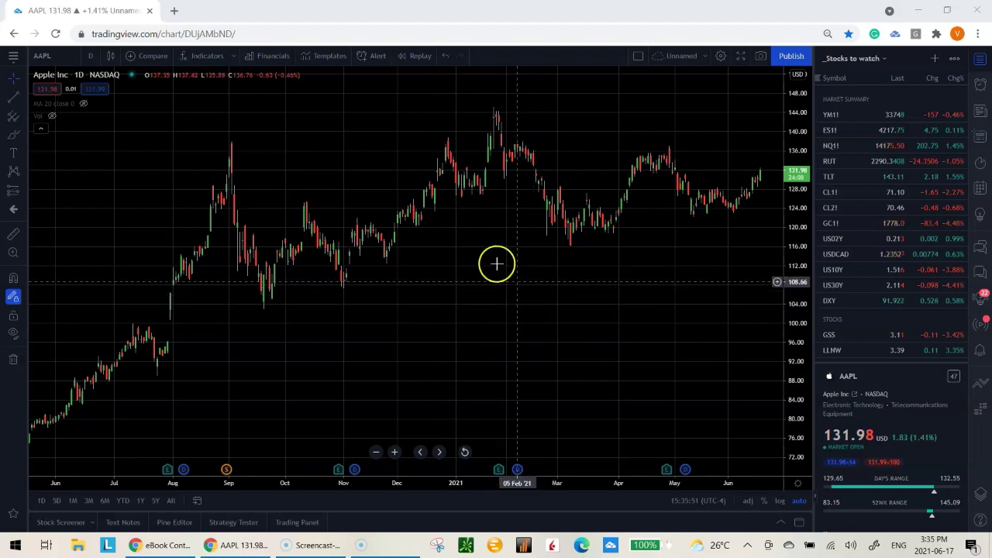
pyautogui.click(14, 100)
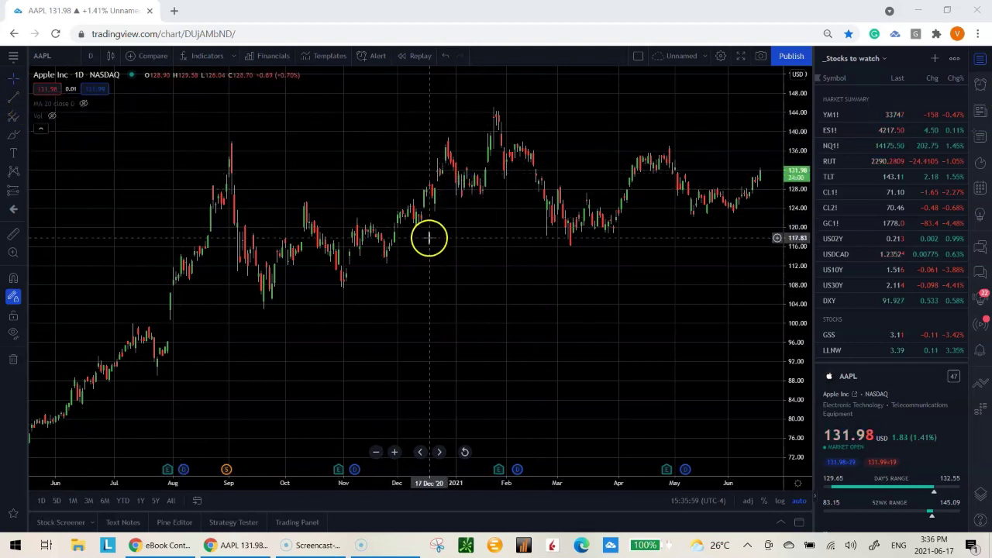
pyautogui.click(410, 239)
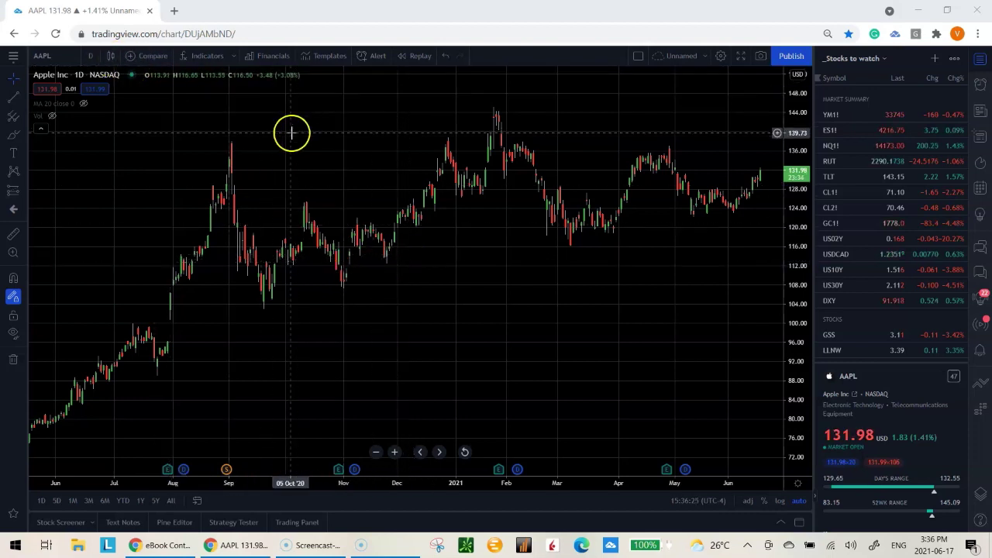
pyautogui.click(338, 196)
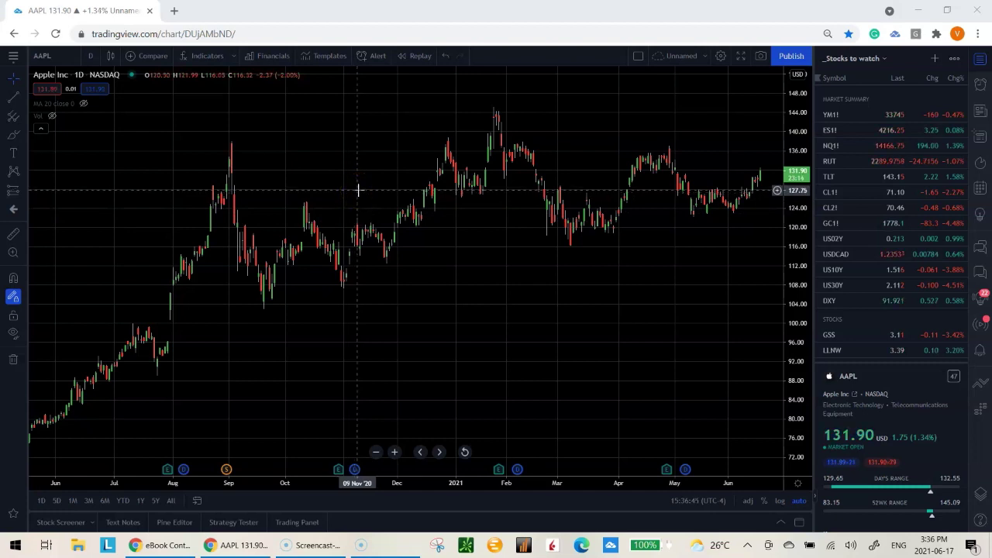
pyautogui.click(442, 221)
pyautogui.click(447, 287)
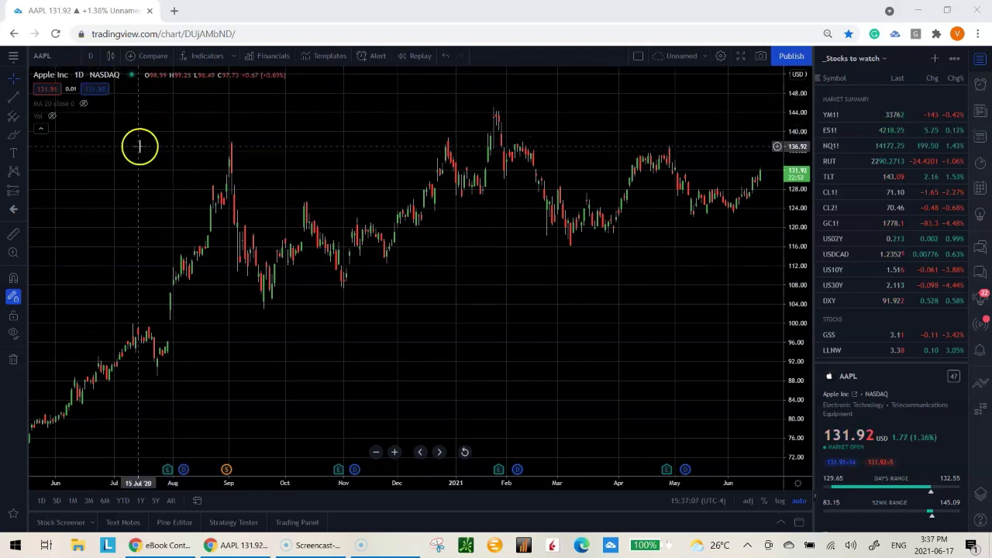
# Set the Apple chart to the 1 month interval and enlarge the period from about 2011 to 2021
pyautogui.click(94, 59)
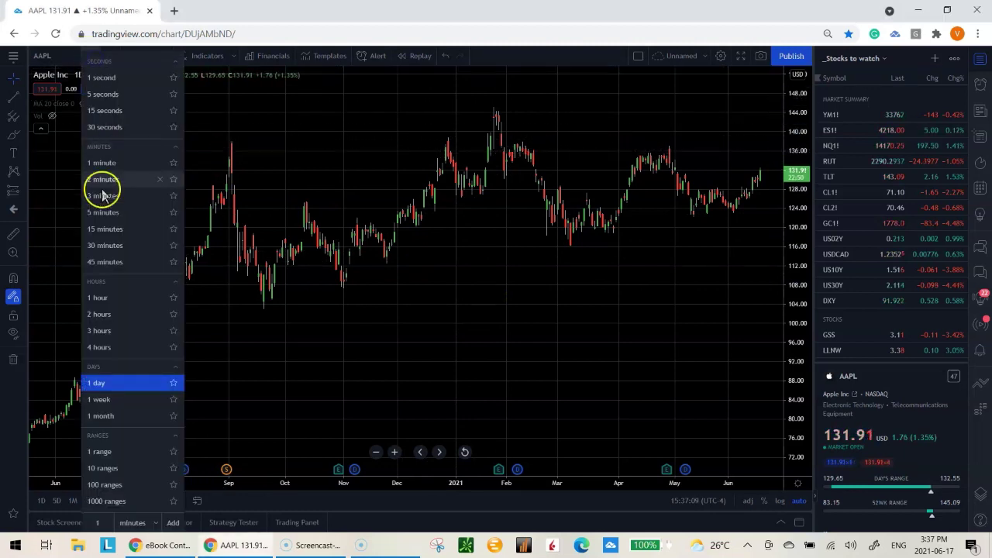
pyautogui.click(101, 416)
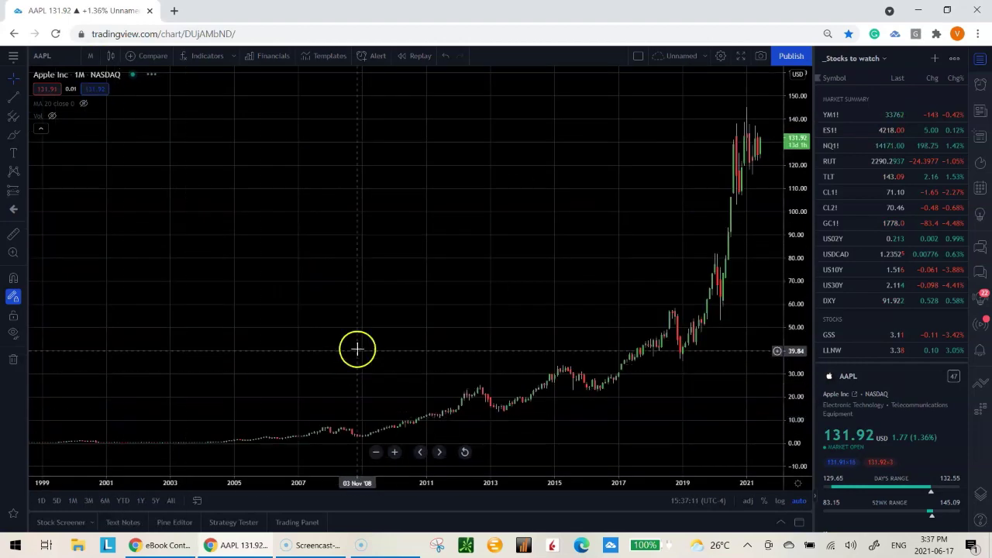
pyautogui.scroll(5, 546, 312)
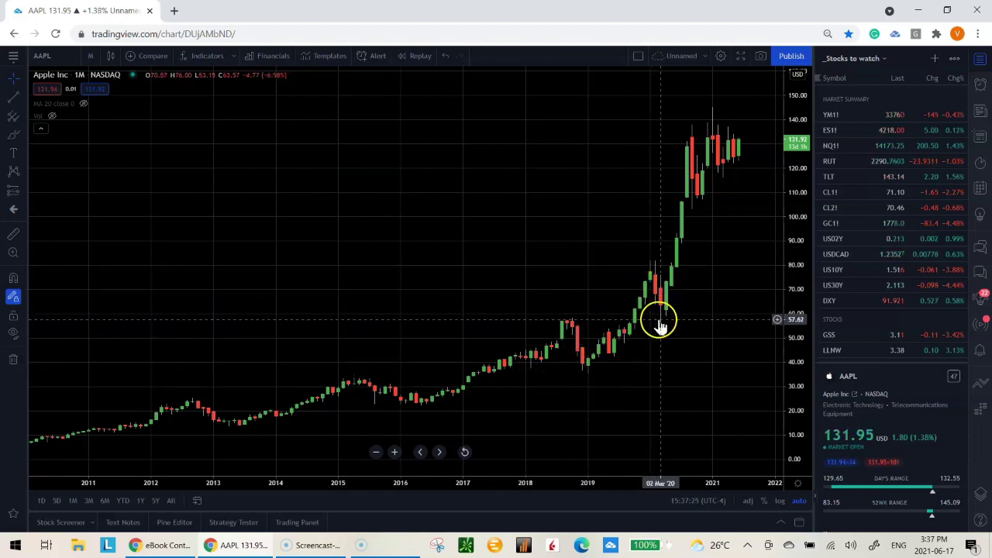
# Preview the monthly Apple chart as a Line and return it to Candles
pyautogui.click(111, 55)
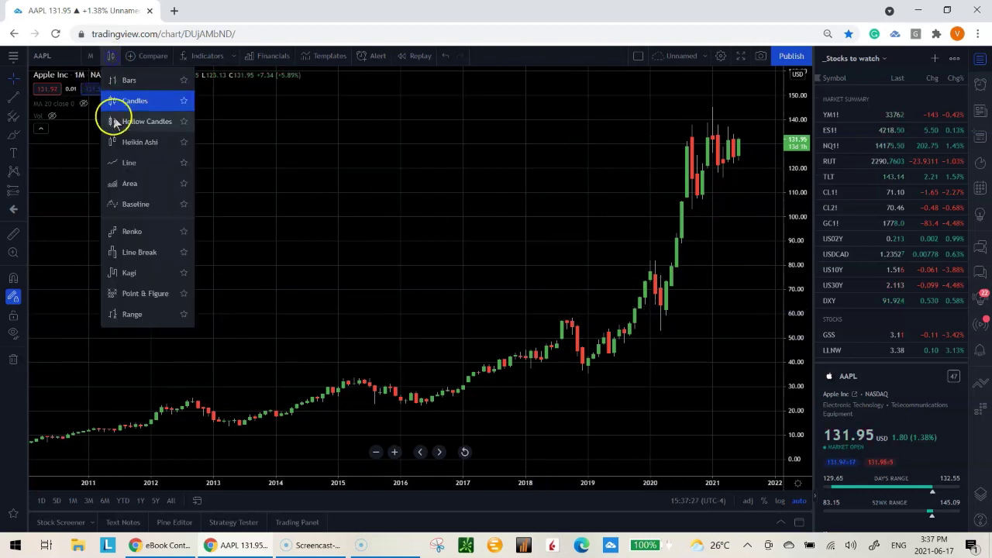
pyautogui.click(126, 161)
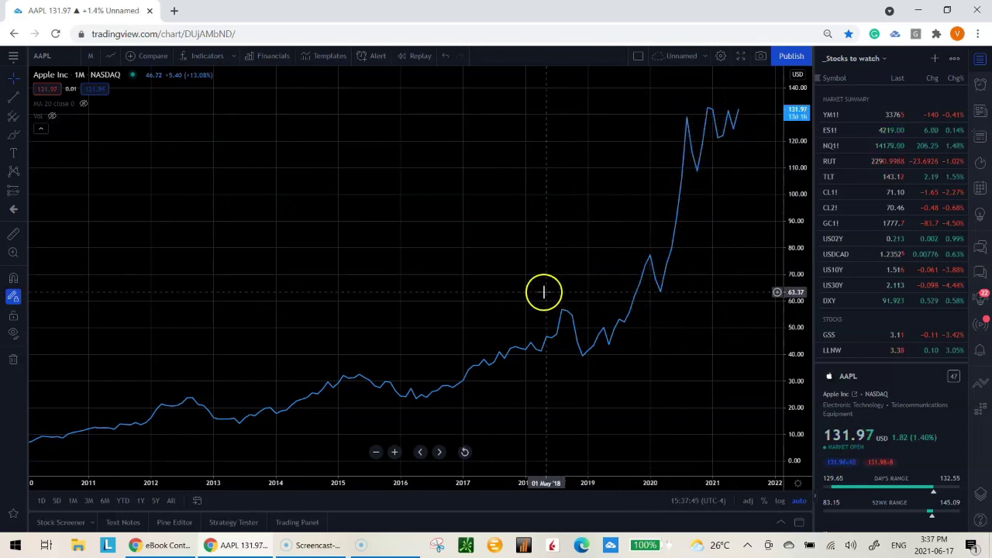
pyautogui.click(108, 55)
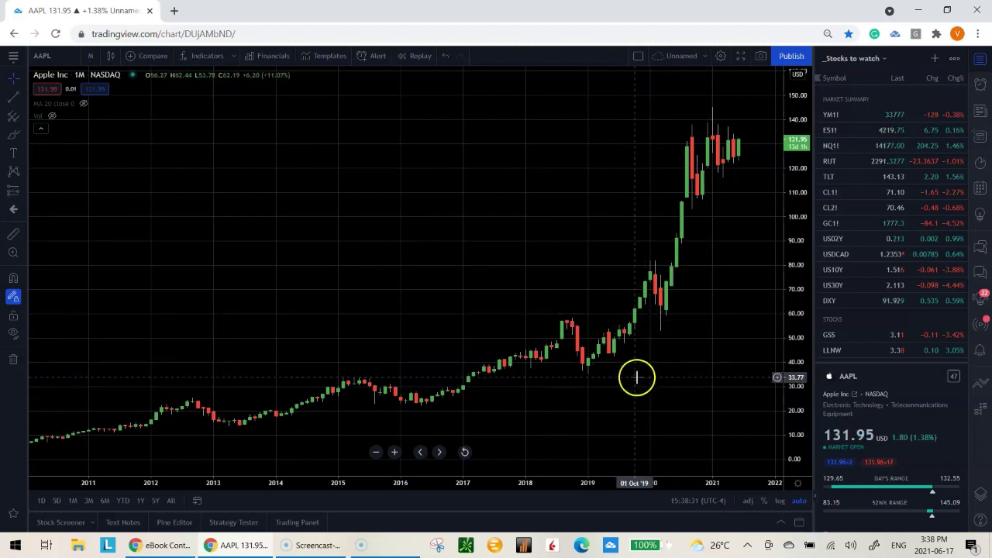
# Draw a rising support trend line from the June 2013 low at about 13.96, passing under the mid-2016 lows
pyautogui.click(11, 97)
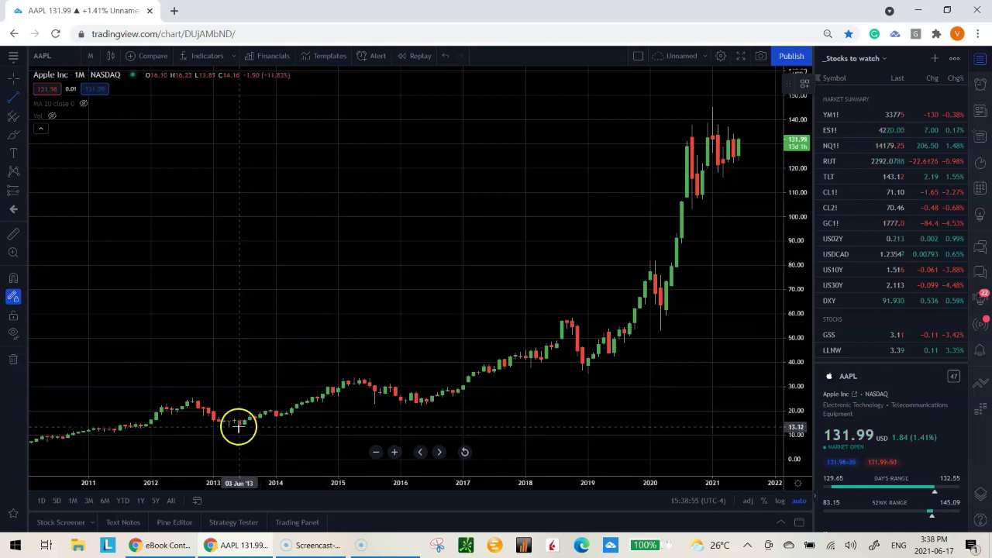
pyautogui.click(238, 424)
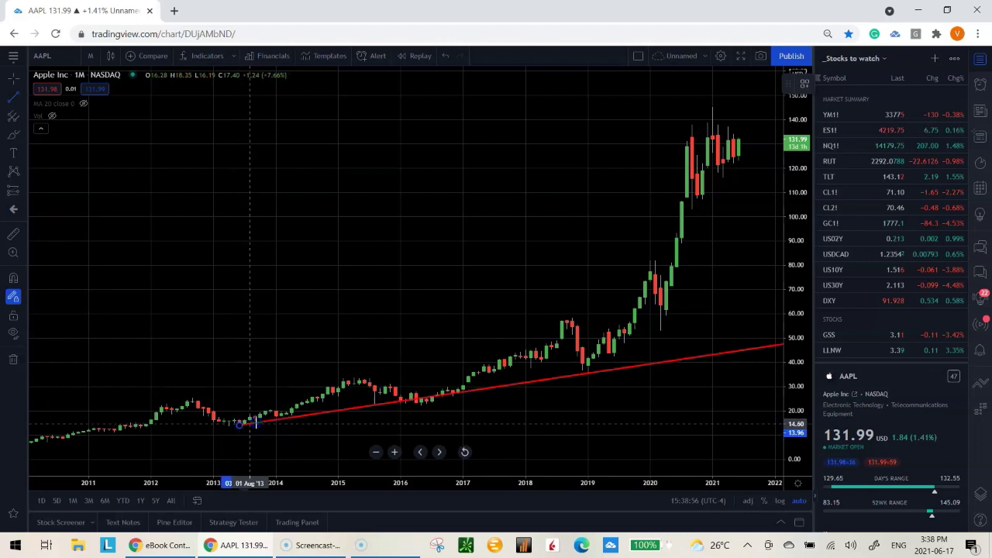
pyautogui.click(460, 401)
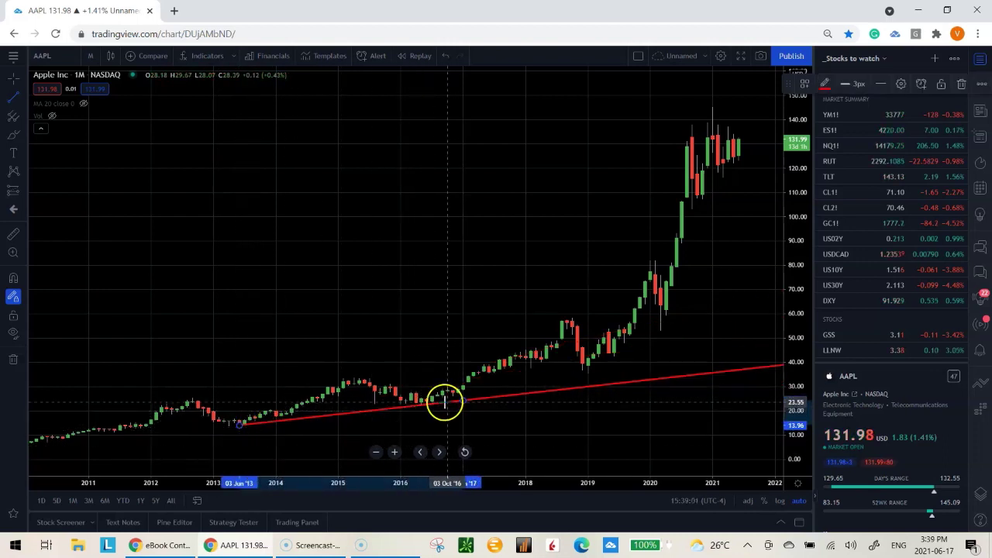
# Draw two more support lines: July 2016 at 23.55 to the early 2019 low, and January 2019 at 36.11 to 54.85 below the 2020 low
pyautogui.click(431, 402)
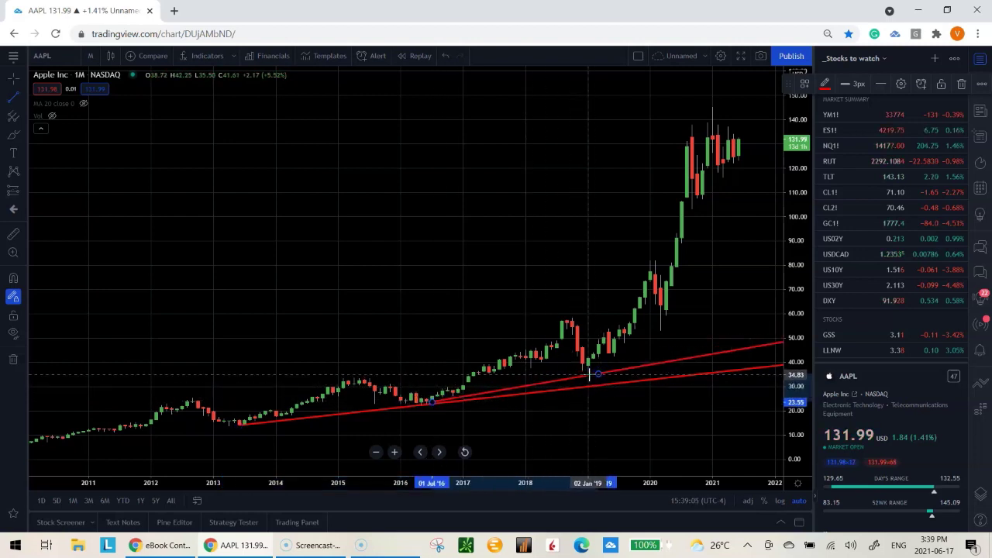
pyautogui.click(591, 373)
pyautogui.click(590, 372)
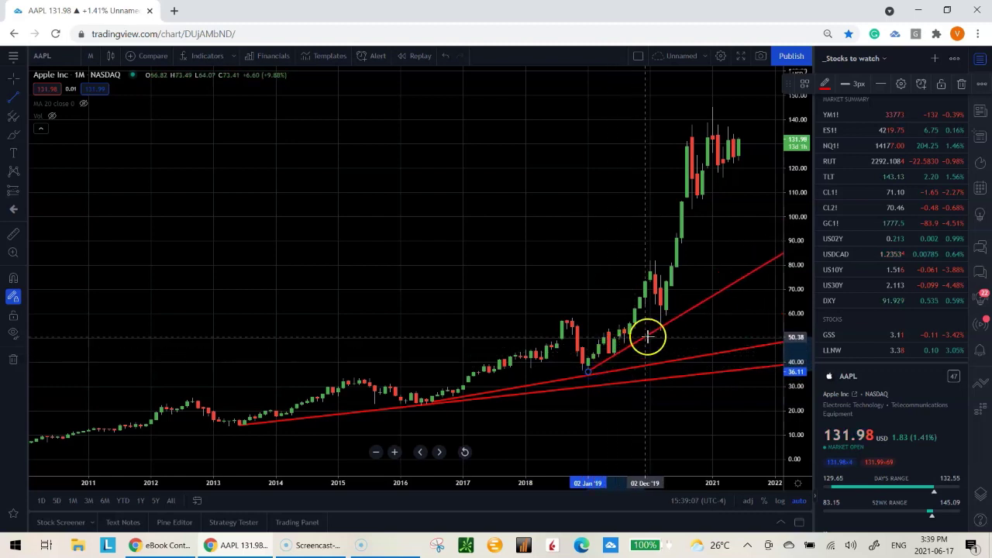
pyautogui.click(673, 326)
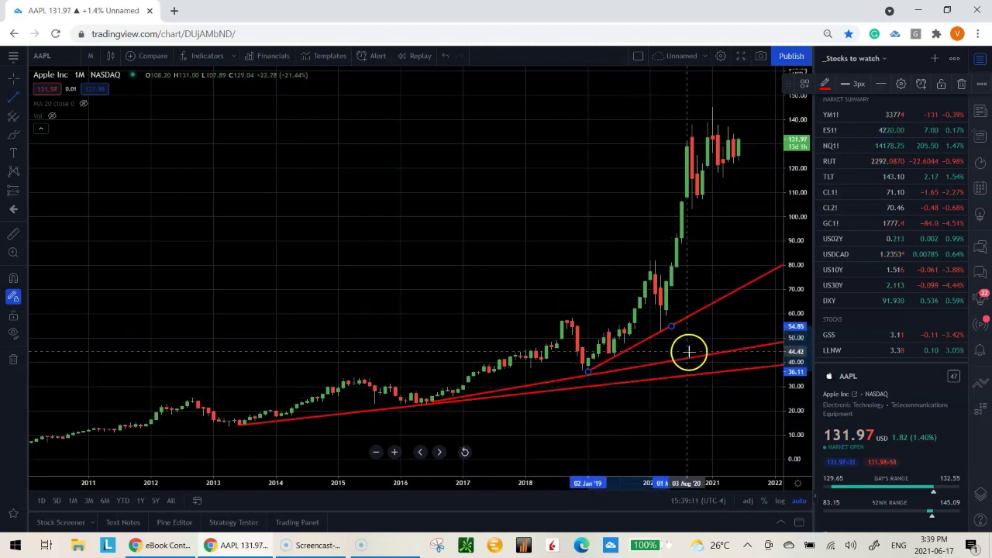
pyautogui.click(688, 401)
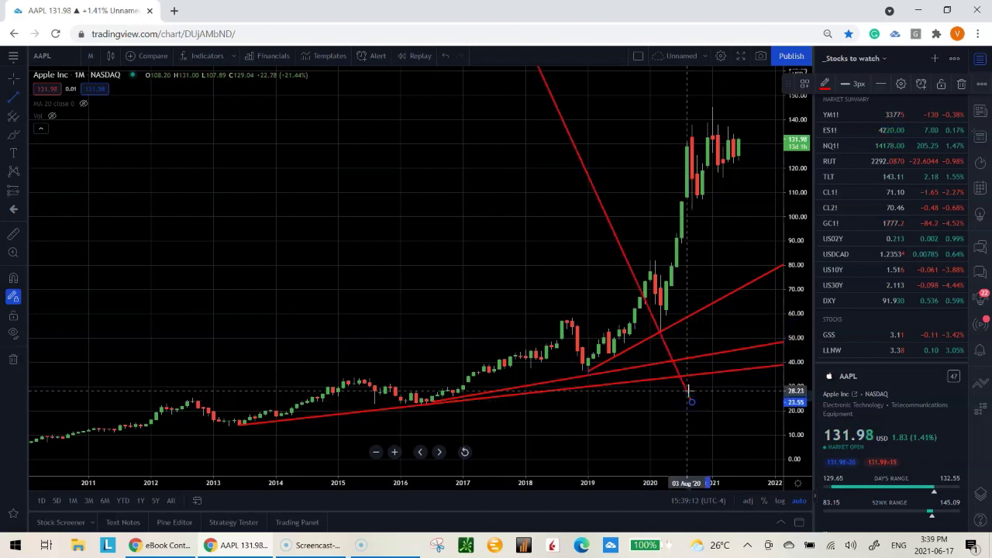
pyautogui.press('Escape')
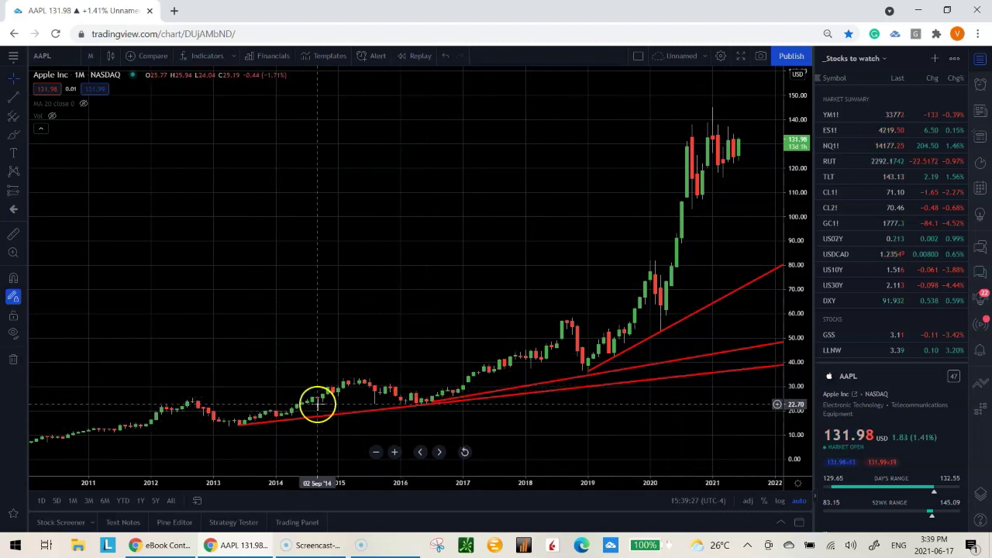
# Draw a resistance trend line over the highs from September 2012 at 23.97 to August 2015 at 34.62
pyautogui.click(178, 396)
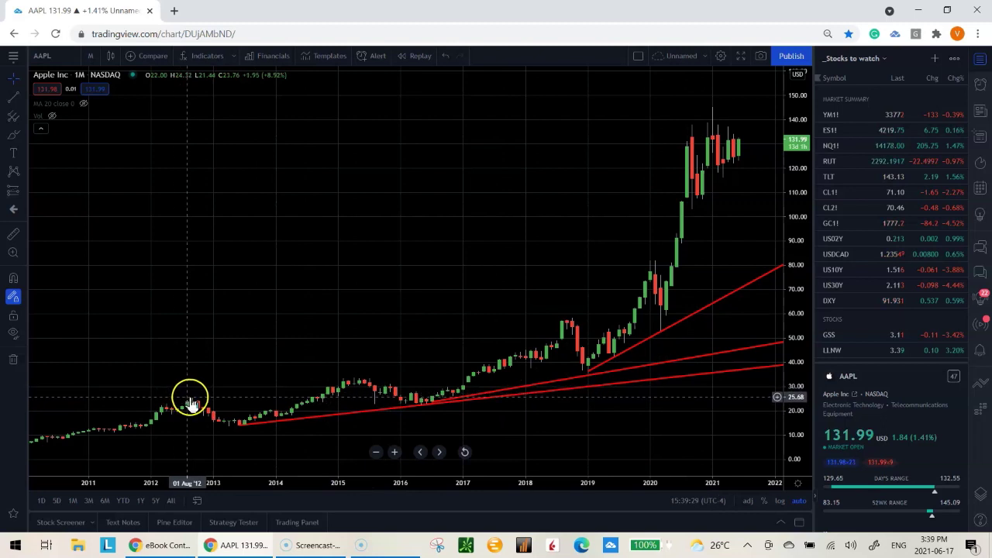
pyautogui.click(21, 118)
pyautogui.click(188, 400)
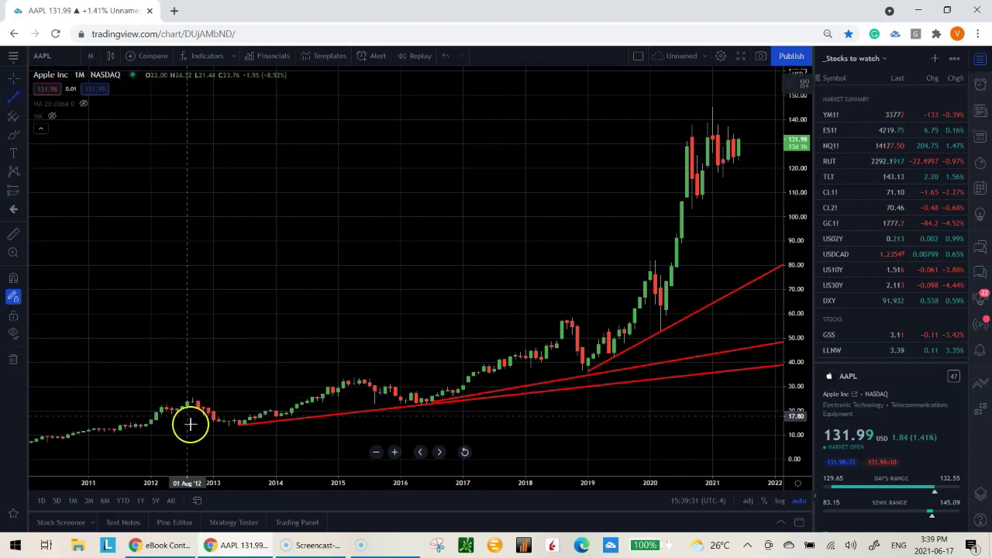
pyautogui.click(227, 394)
pyautogui.moveTo(227, 394)
pyautogui.mouseDown()
pyautogui.moveTo(354, 387)
pyautogui.moveTo(375, 376)
pyautogui.mouseUp()
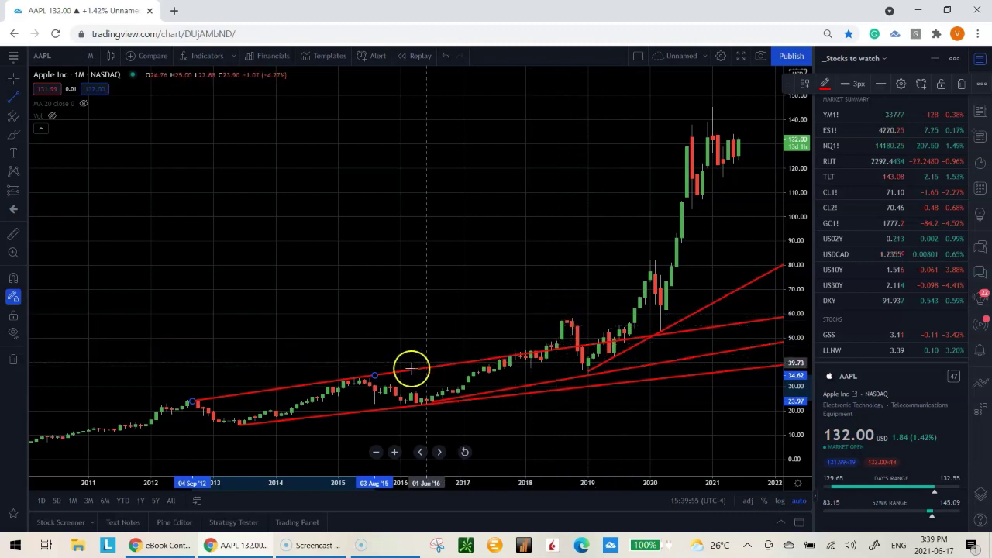
# Draw resistance lines linking the highs of March 2015, autumn 2018, January 2020 at 80.62 and August 2020 at 128.54
pyautogui.click(349, 378)
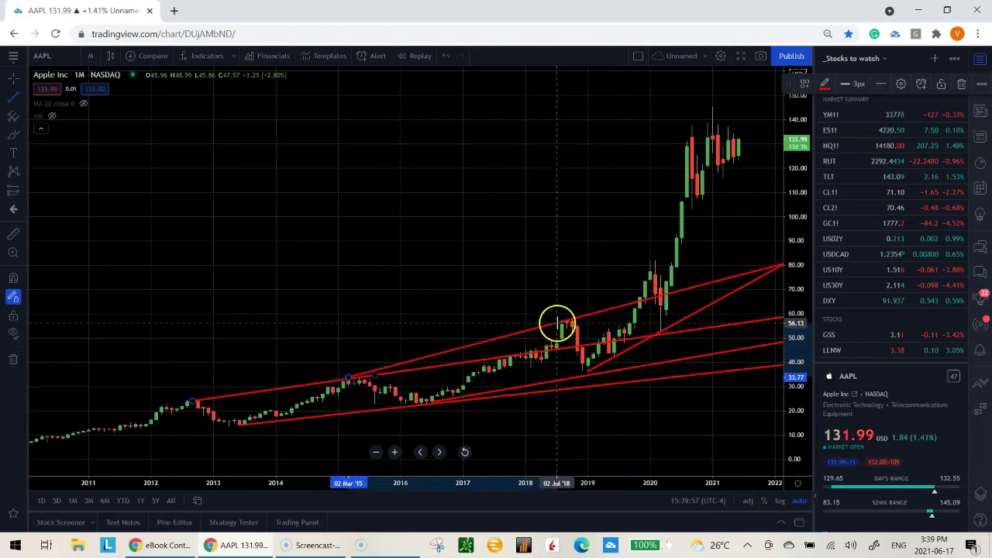
pyautogui.click(562, 318)
pyautogui.moveTo(566, 324); pyautogui.dragTo(686, 149)
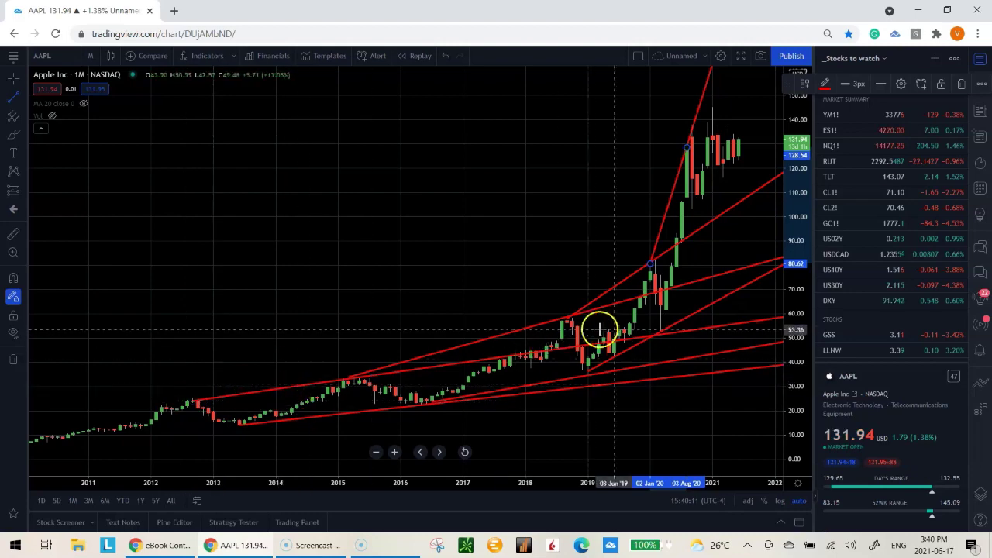
# Add resistance lines from November 2012 at 23.76 to October 2018 at 59.75, and from March 2015 at 34.41 to September 2018 at 58.47
pyautogui.moveTo(202, 401); pyautogui.dragTo(572, 314)
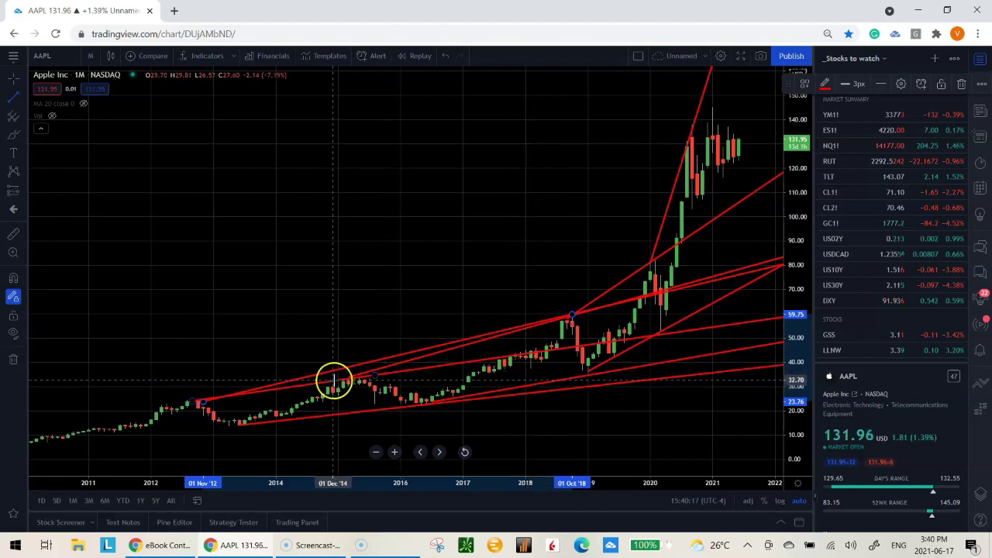
pyautogui.moveTo(350, 380); pyautogui.dragTo(568, 322)
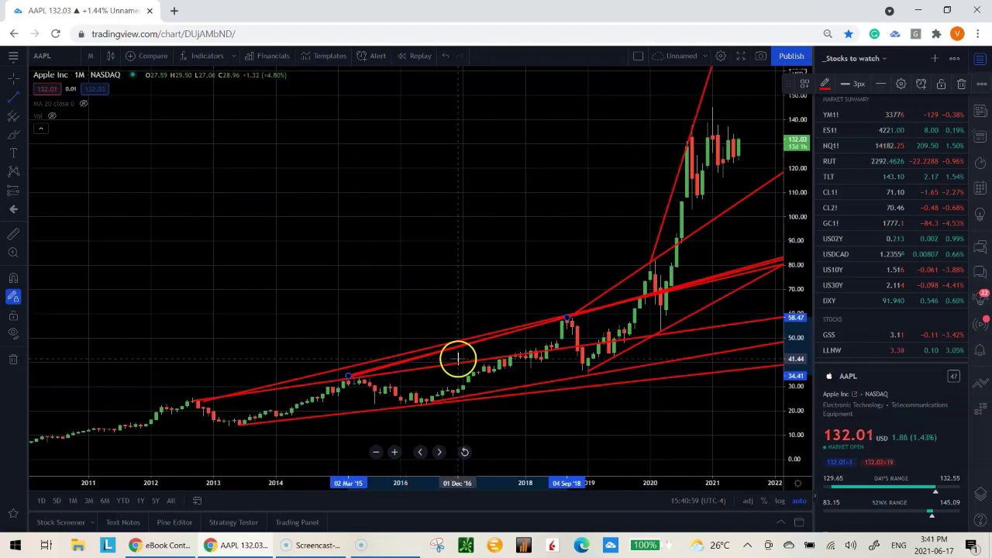
# Show the 5-year weekly range and draw a support line from 14 September 2020 at 102.98 to May 2021 at 121.05
pyautogui.click(156, 500)
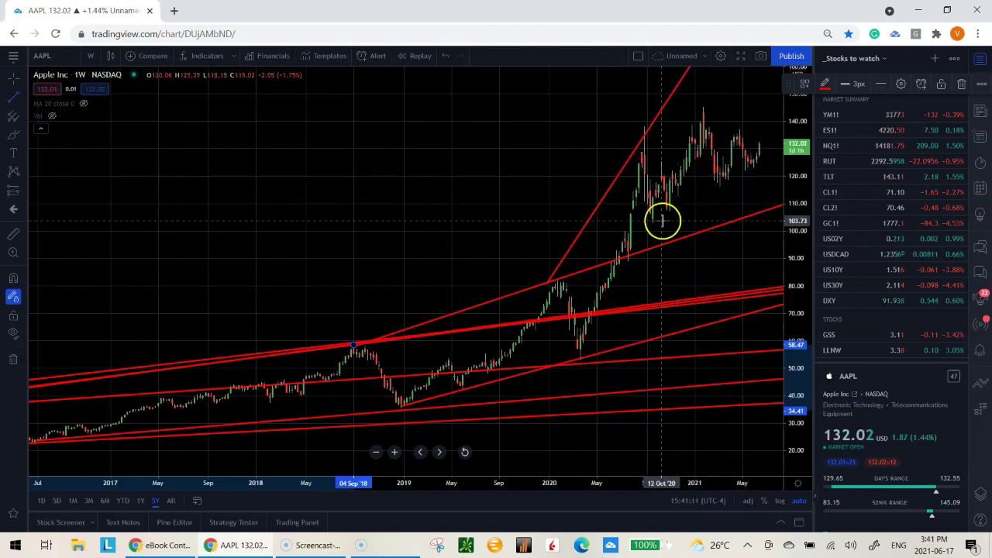
pyautogui.click(650, 223)
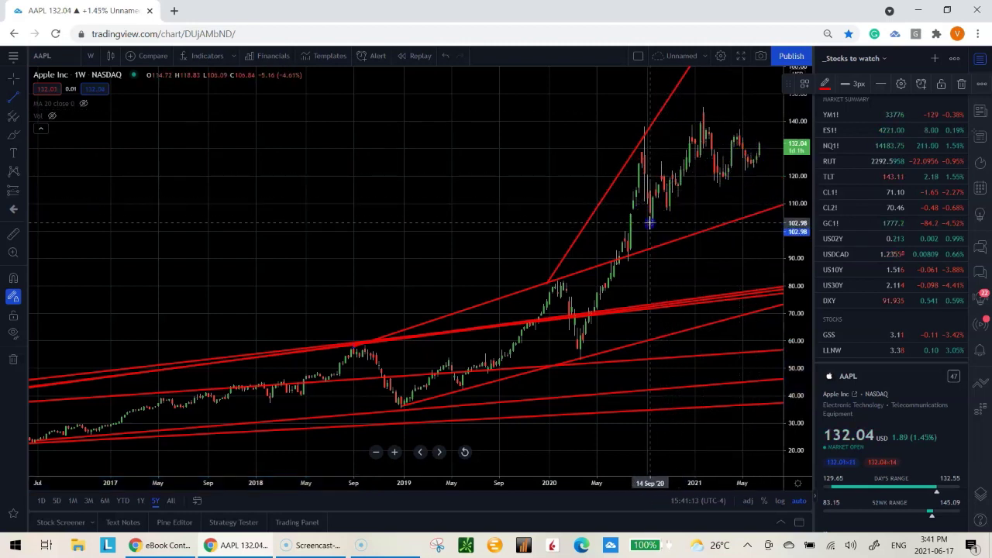
pyautogui.click(744, 173)
pyautogui.click(647, 232)
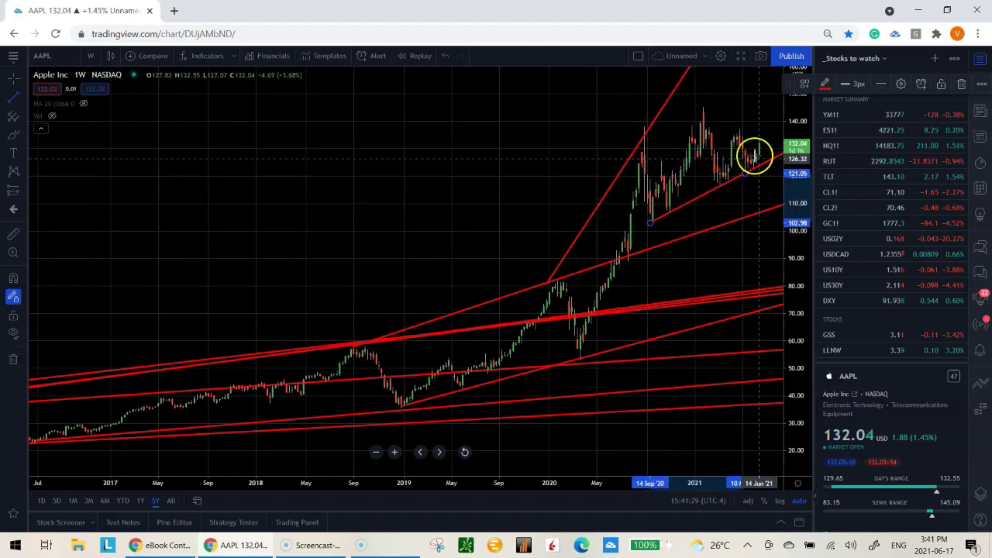
# Draw resistance lines from the September 2020 high to the 25 January 2021 high at 144.39, and down to 14 June 2021 at 133.10
pyautogui.moveTo(644, 124)
pyautogui.mouseDown()
pyautogui.moveTo(702, 108)
pyautogui.moveTo(741, 144)
pyautogui.moveTo(759, 140)
pyautogui.mouseUp()
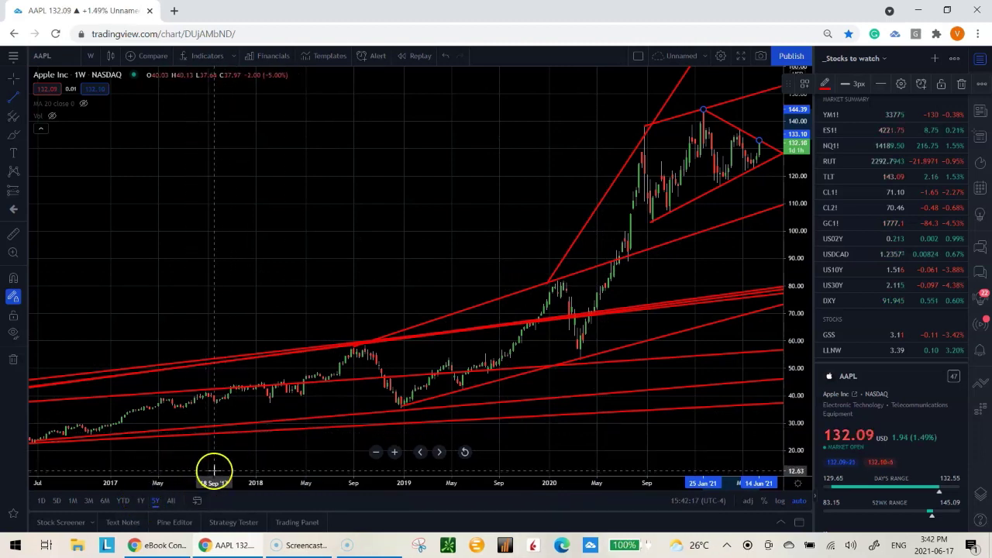
# Show the 1-year daily range and draw resistance lines from 12 October 2020 at 125.46 to 29 December at 138.51, and 9 February 2021 to 22 March at 125.37
pyautogui.click(140, 499)
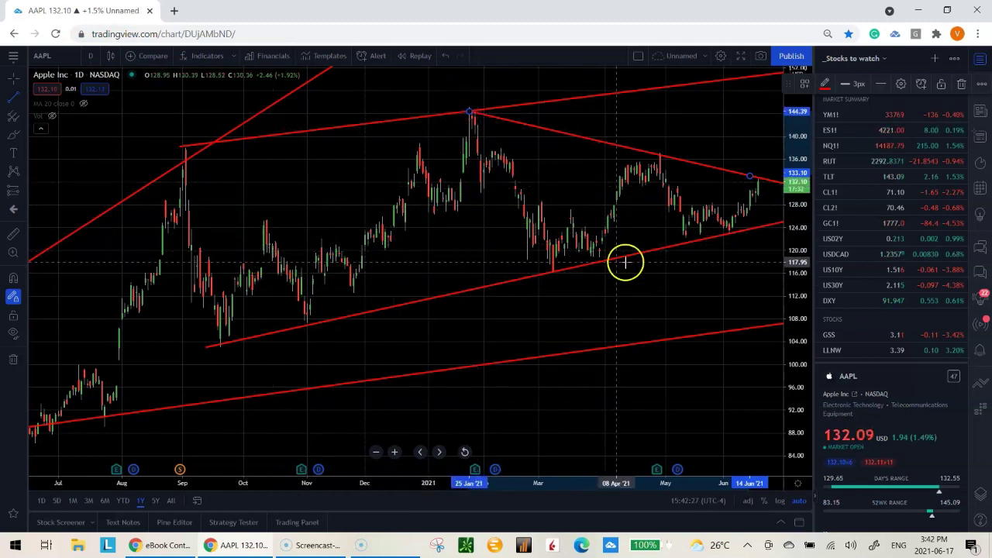
pyautogui.moveTo(266, 225); pyautogui.dragTo(419, 145)
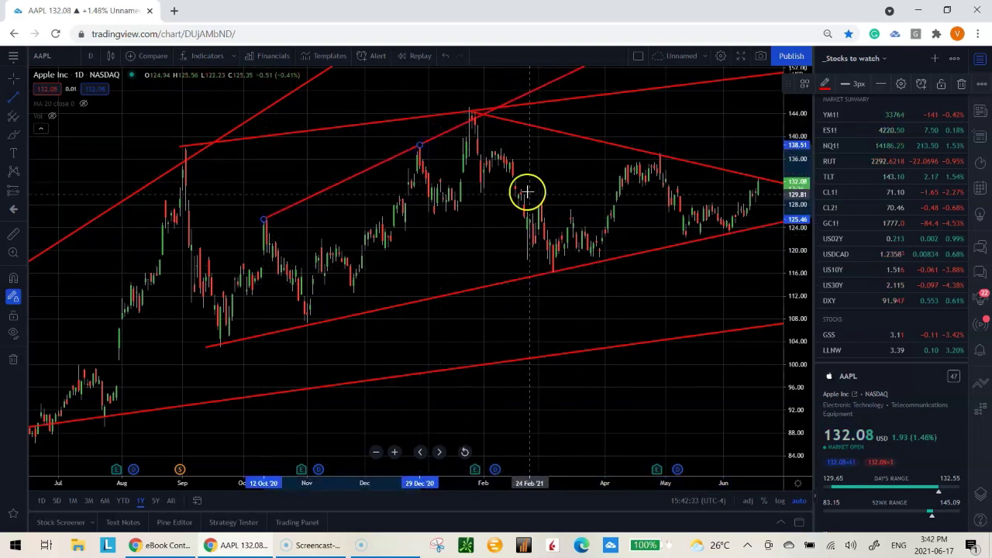
pyautogui.moveTo(502, 150); pyautogui.dragTo(583, 220)
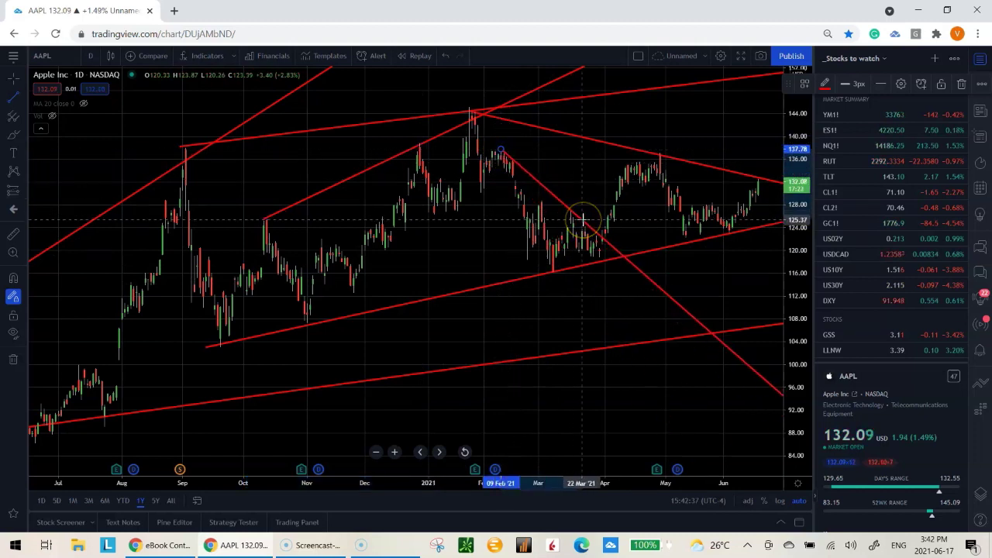
pyautogui.click(583, 220)
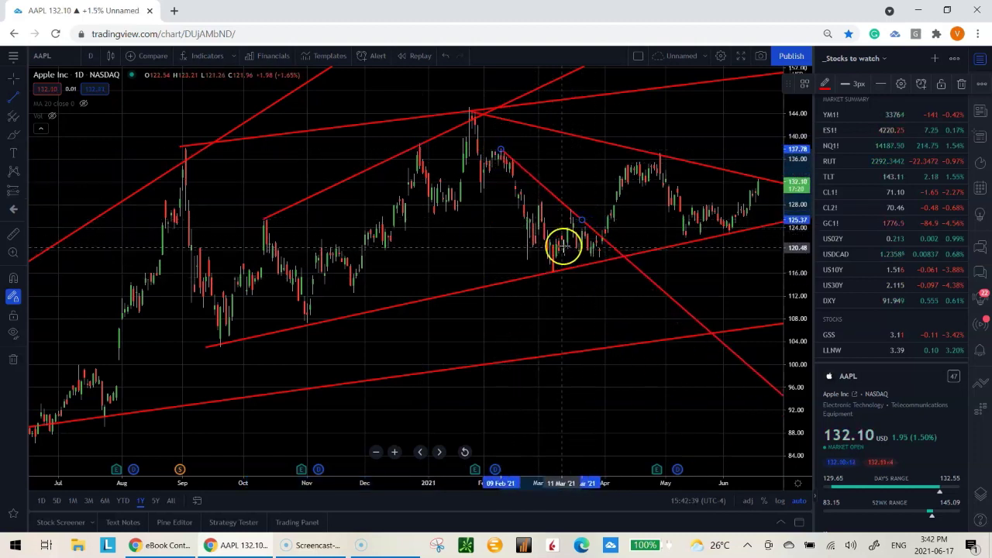
# Examine how Apple's June 2021 daily price sits between the converging resistance and support trend lines
pyautogui.scroll(-6, 456, 310)
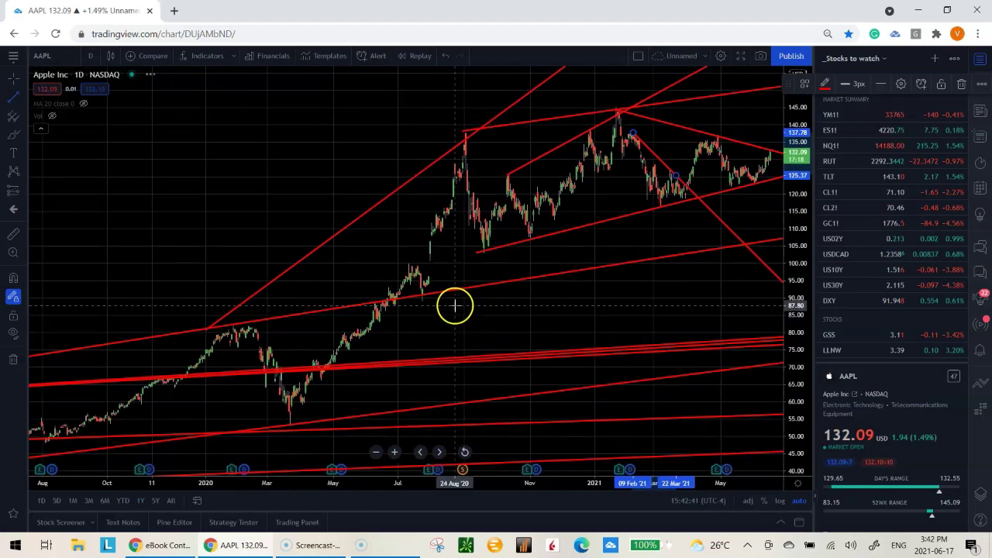
pyautogui.scroll(5, 456, 306)
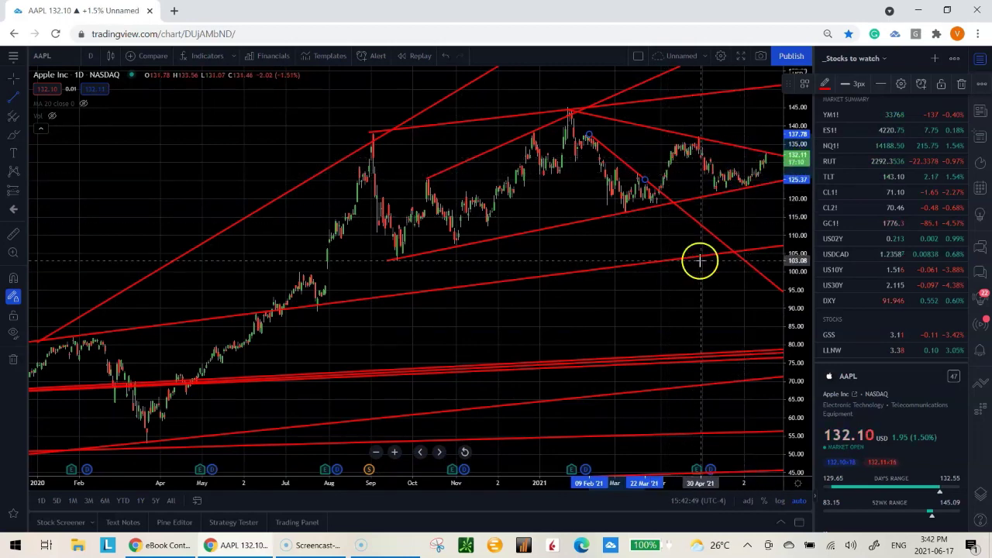
pyautogui.scroll(1, 678, 307)
pyautogui.scroll(1, 678, 308)
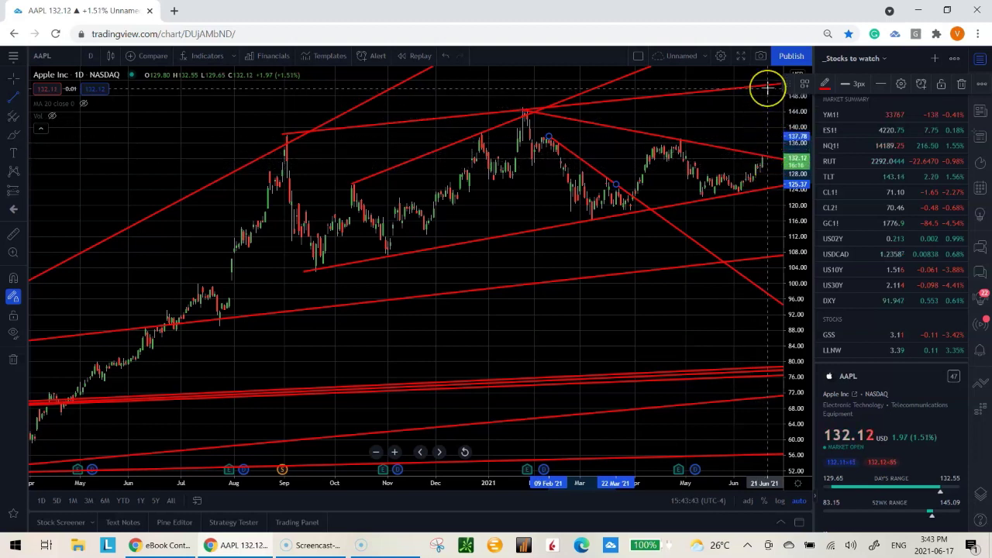
pyautogui.click(767, 117)
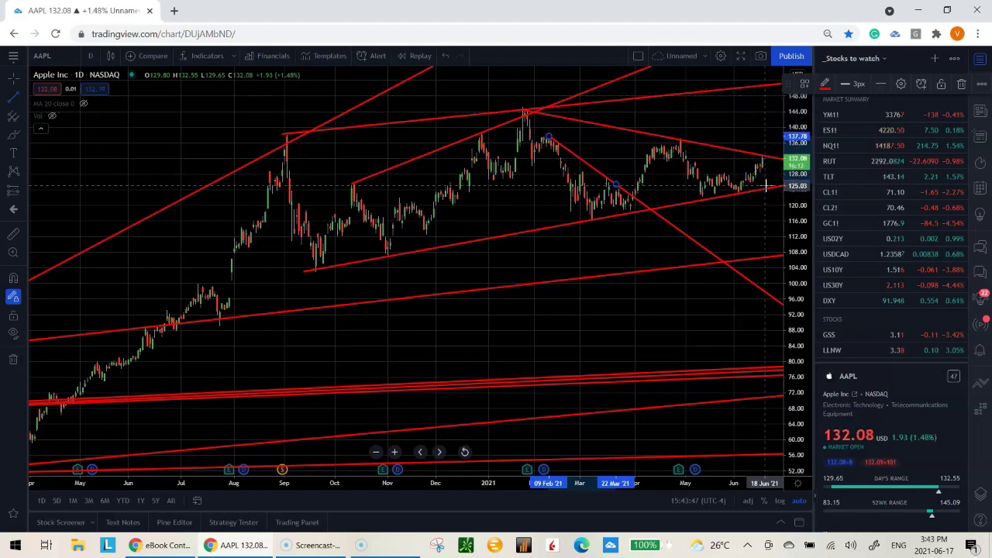
pyautogui.click(766, 180)
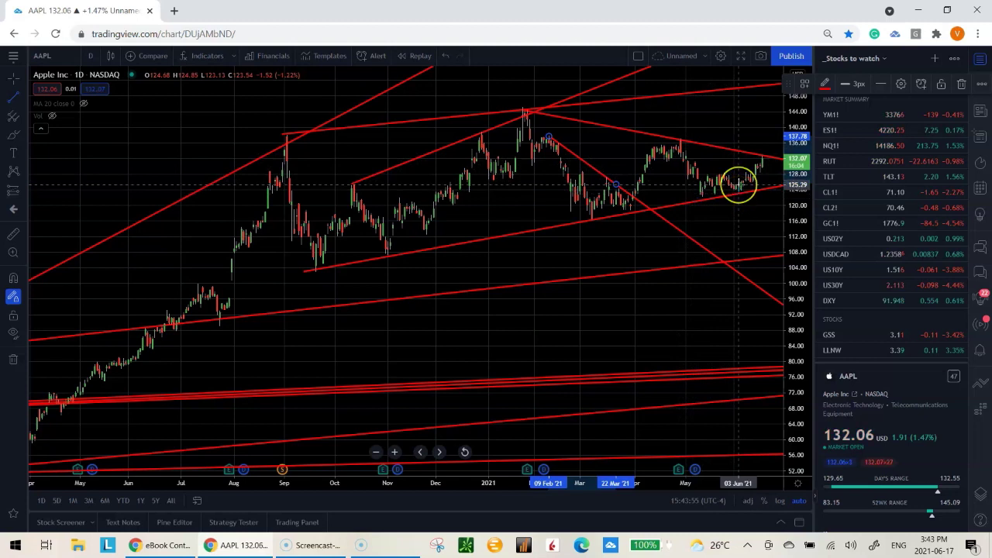
pyautogui.click(740, 194)
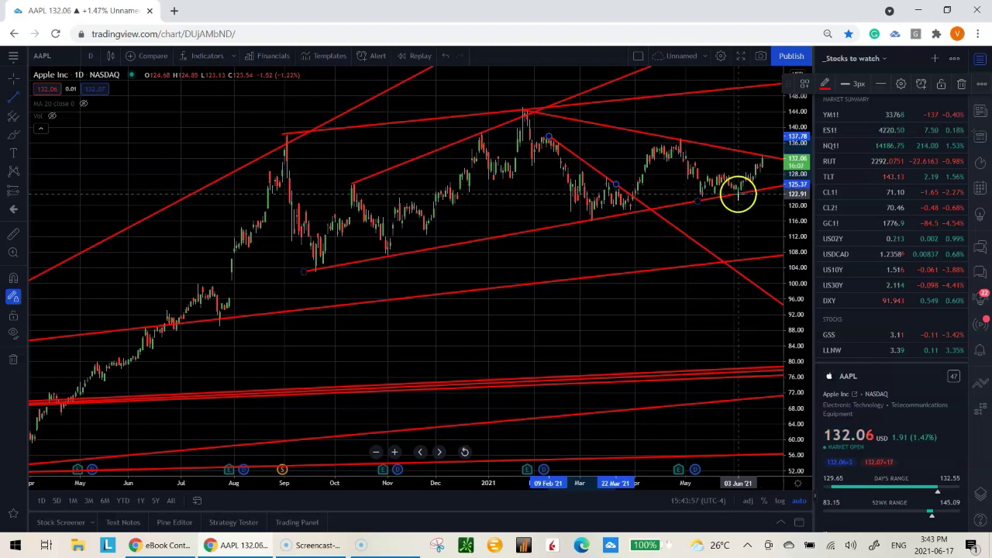
pyautogui.click(743, 187)
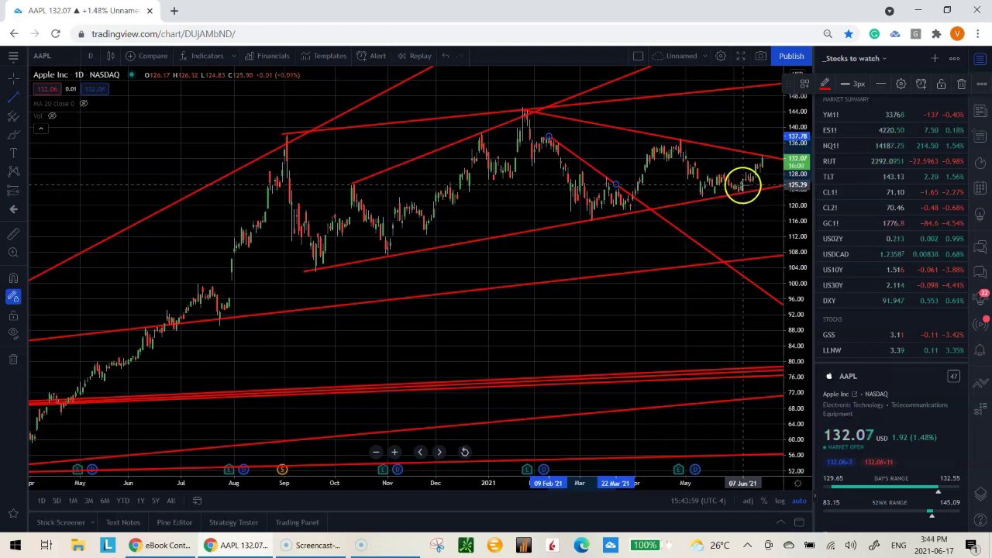
pyautogui.click(757, 161)
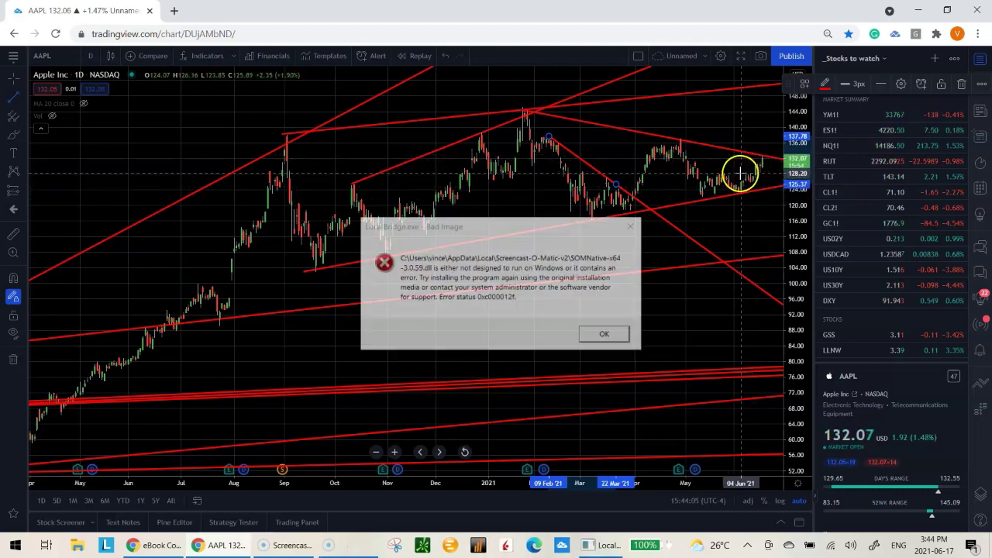
# Dismiss the Bad Image error message and check the latest price against the descending resistance and rising support lines
pyautogui.click(629, 227)
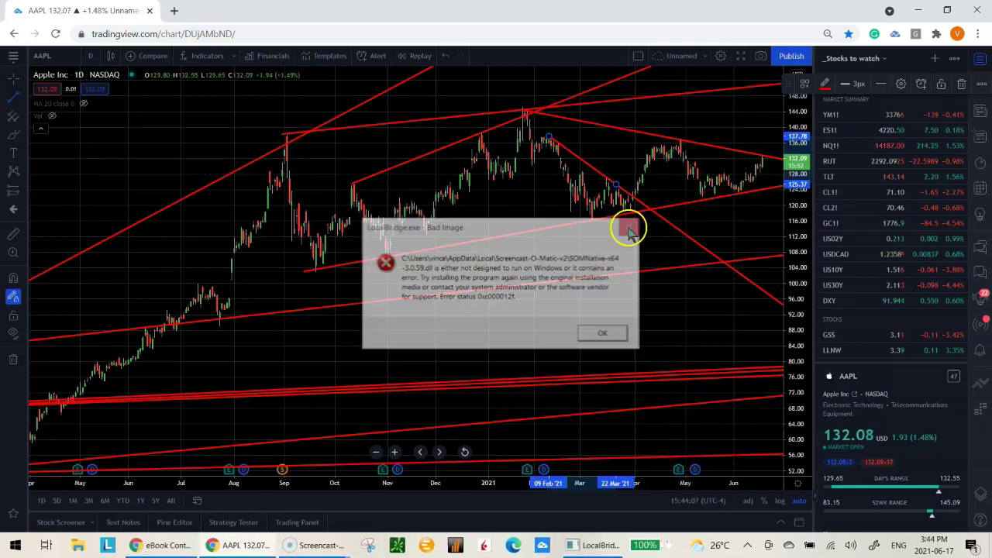
pyautogui.press('Return')
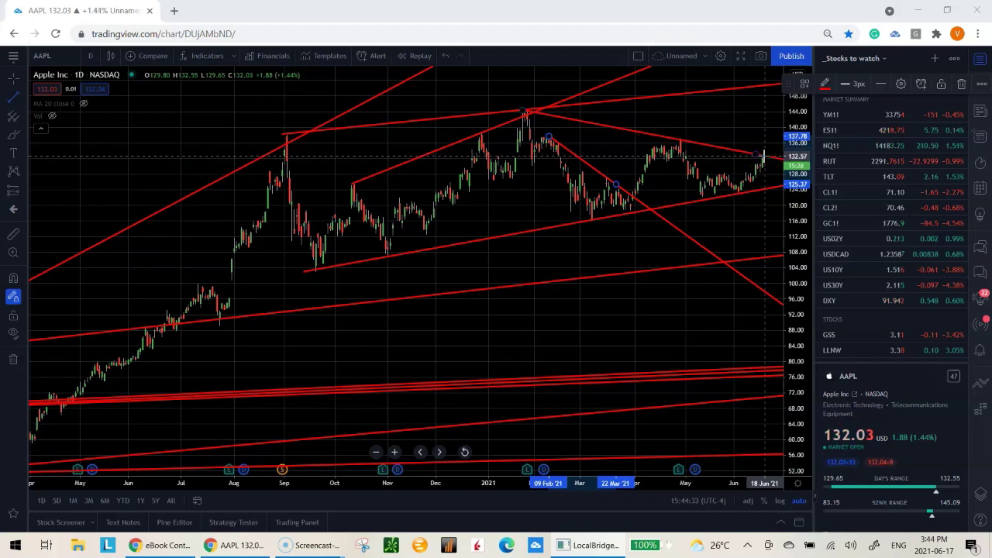
pyautogui.click(764, 157)
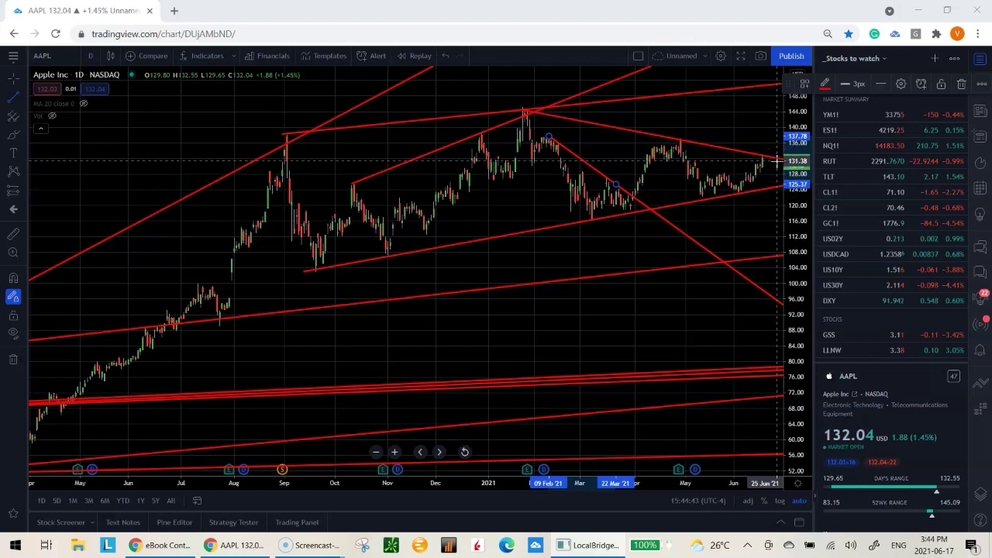
pyautogui.click(776, 179)
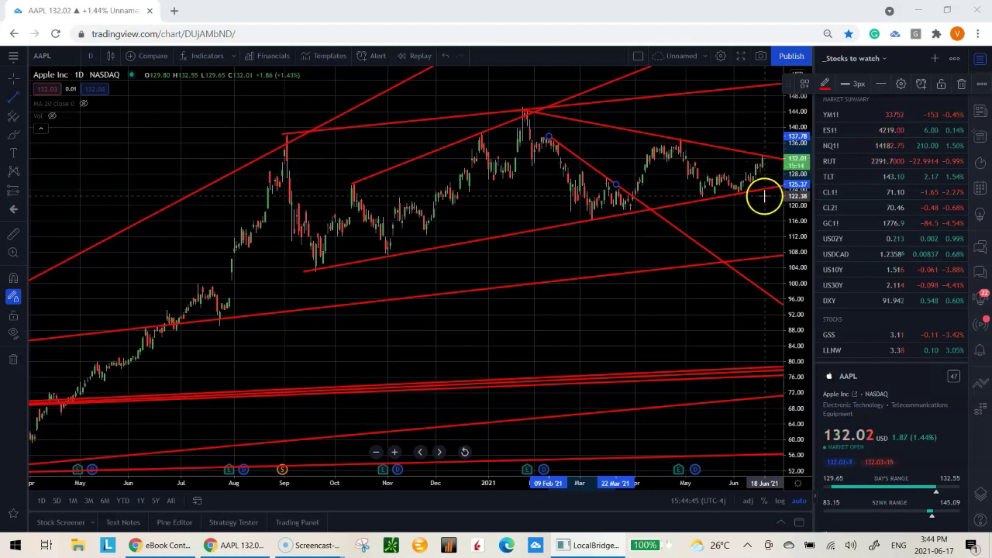
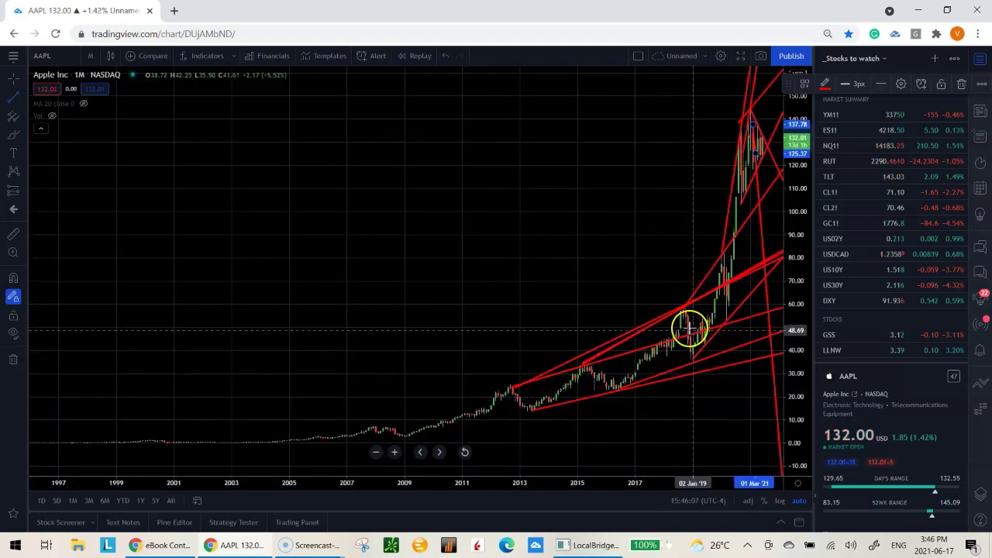
# Remove all drawings from the monthly chart and draw a trend line from August 2012 at 23.24 to May 2016 at 37.98
pyautogui.rightClick(614, 257)
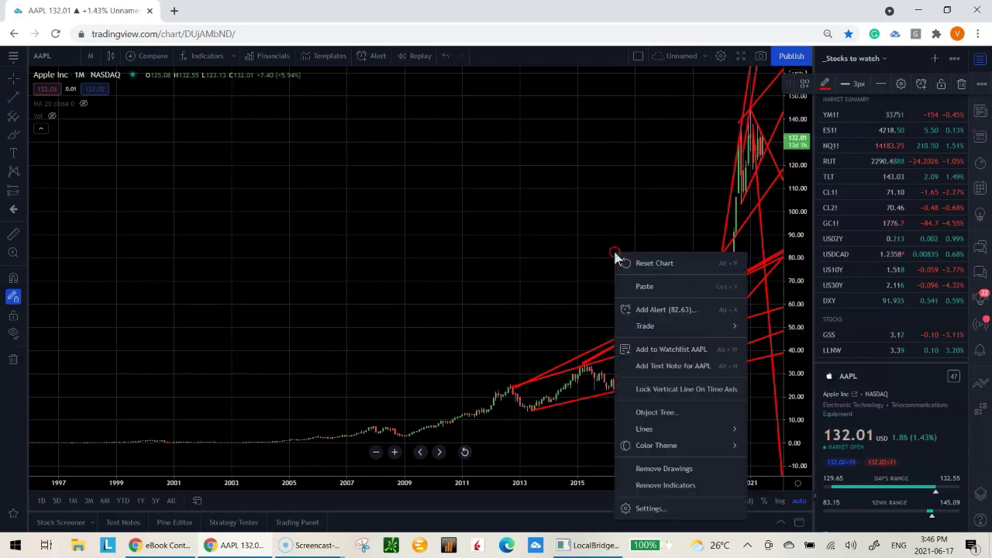
pyautogui.click(655, 468)
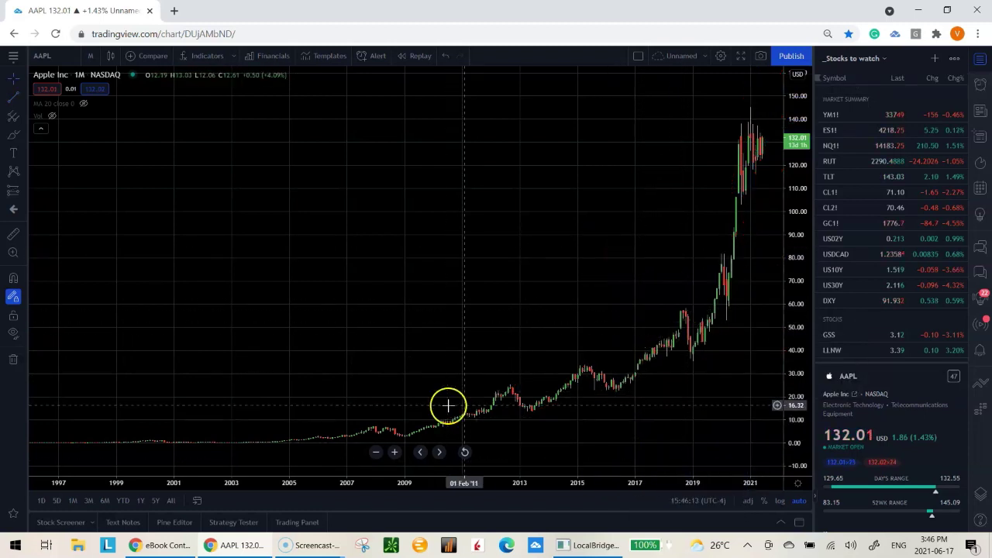
pyautogui.click(11, 95)
pyautogui.click(508, 389)
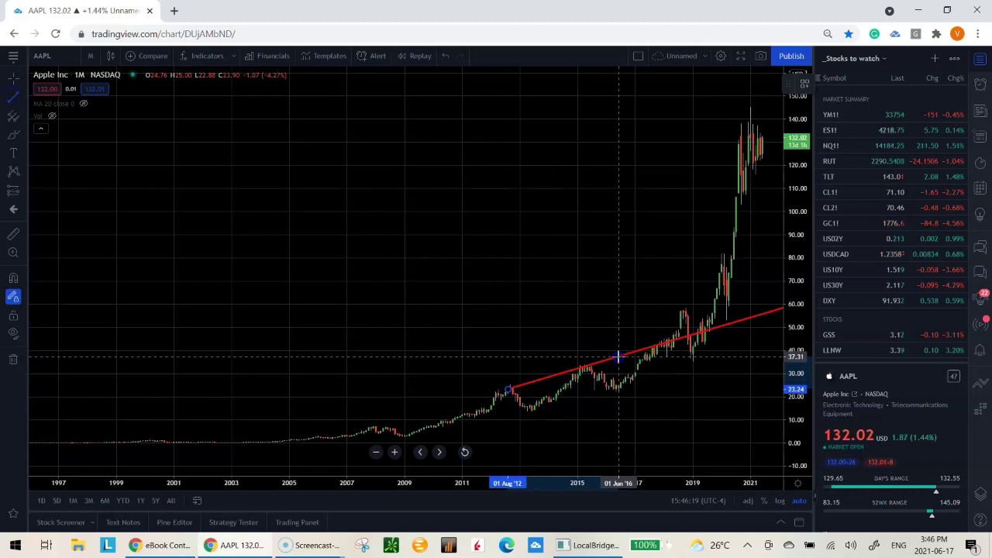
pyautogui.click(616, 355)
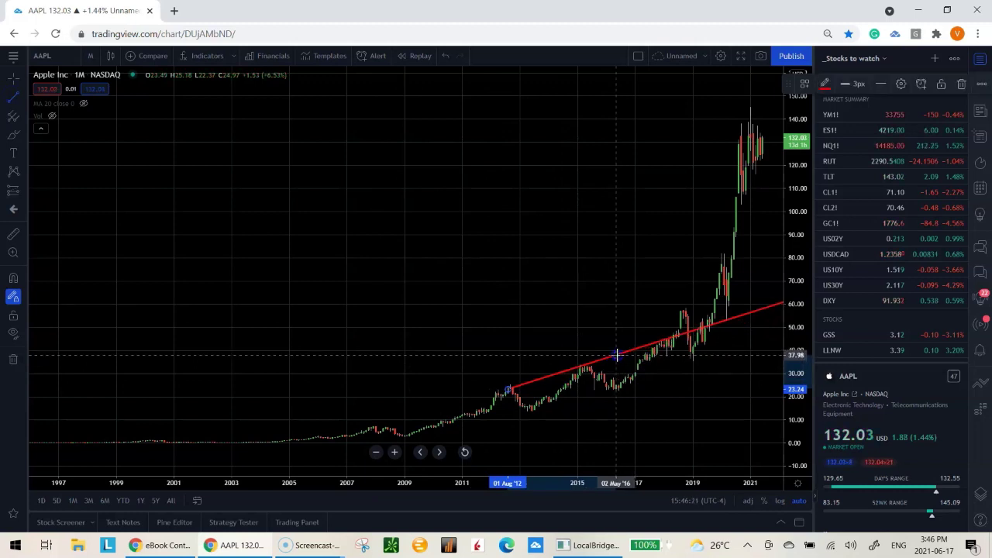
# Draw a resistance line from April 2015 at 35.30 to September 2017 at 51.15, and a support line from June 2016 at 21.90 to October 2018 at 33.73
pyautogui.click(583, 361)
pyautogui.moveTo(604, 350); pyautogui.dragTo(653, 324)
pyautogui.click(618, 392)
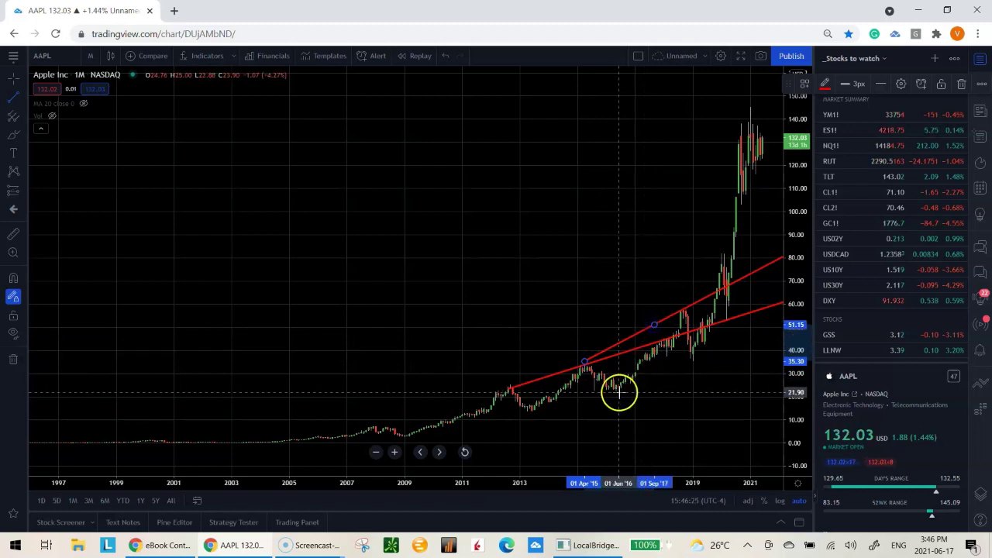
pyautogui.click(675, 368)
pyautogui.moveTo(674, 368); pyautogui.dragTo(687, 364)
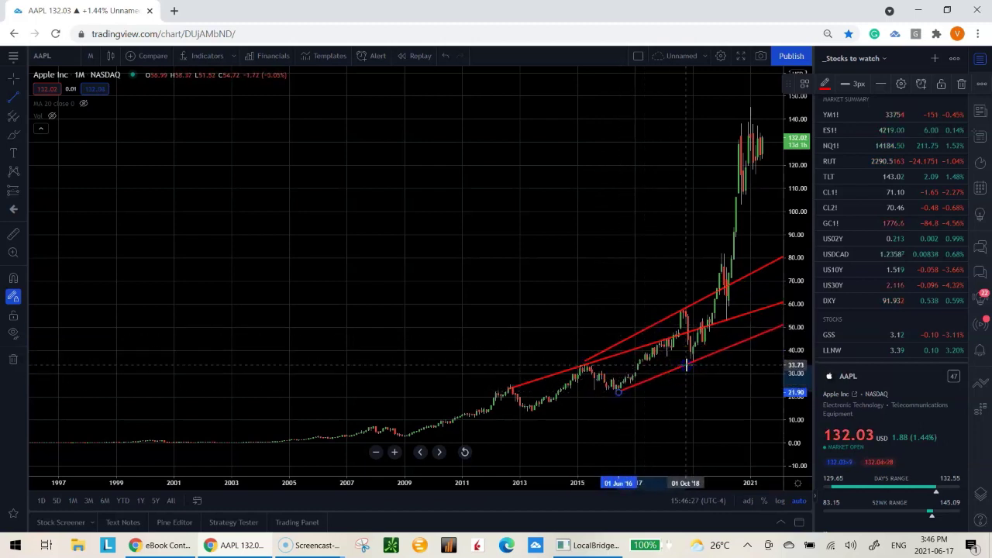
pyautogui.click(687, 364)
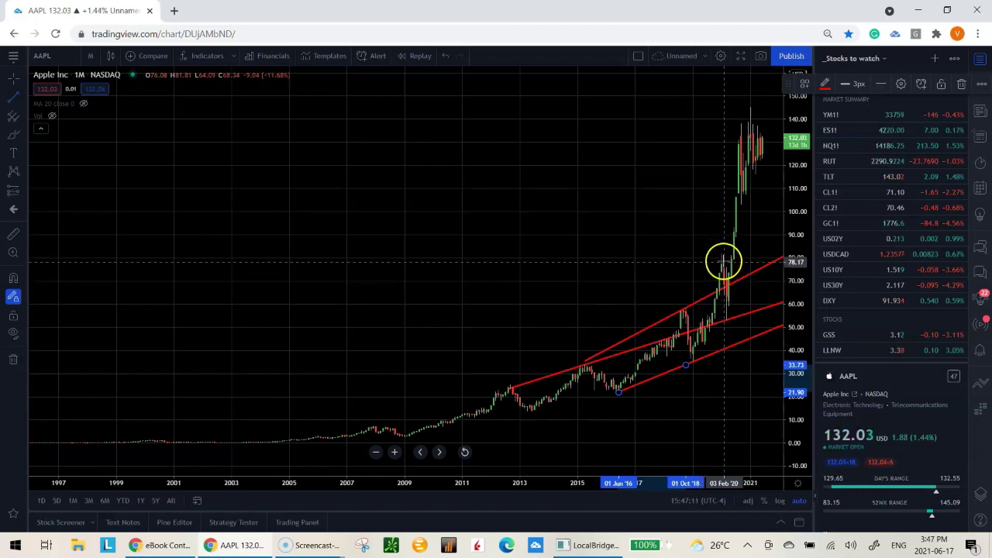
pyautogui.click(719, 281)
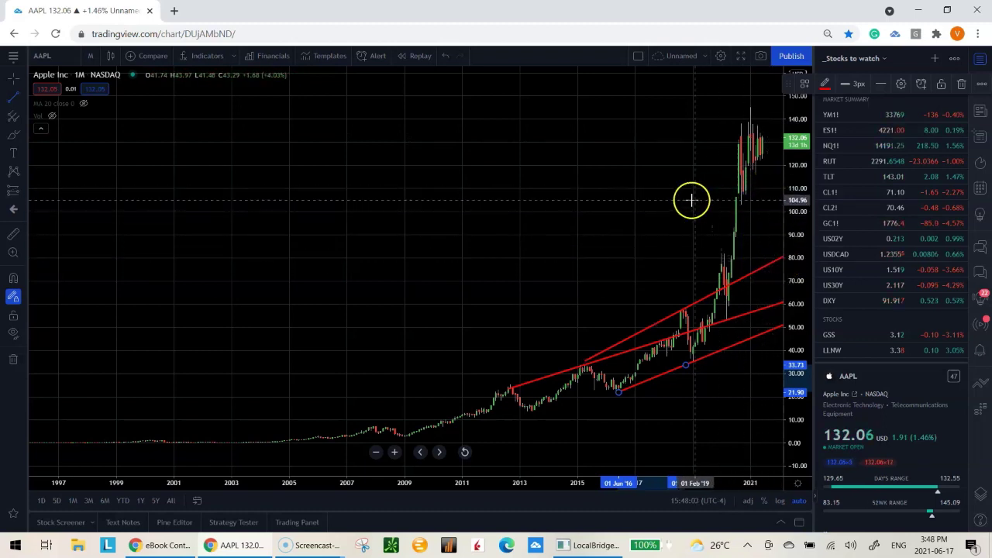
# Place a Trend-Based Fib Extension from the early-2019 low at 34.13 to the February 2020 high at 81.23 and back to December 2018 at 34.56
pyautogui.click(24, 121)
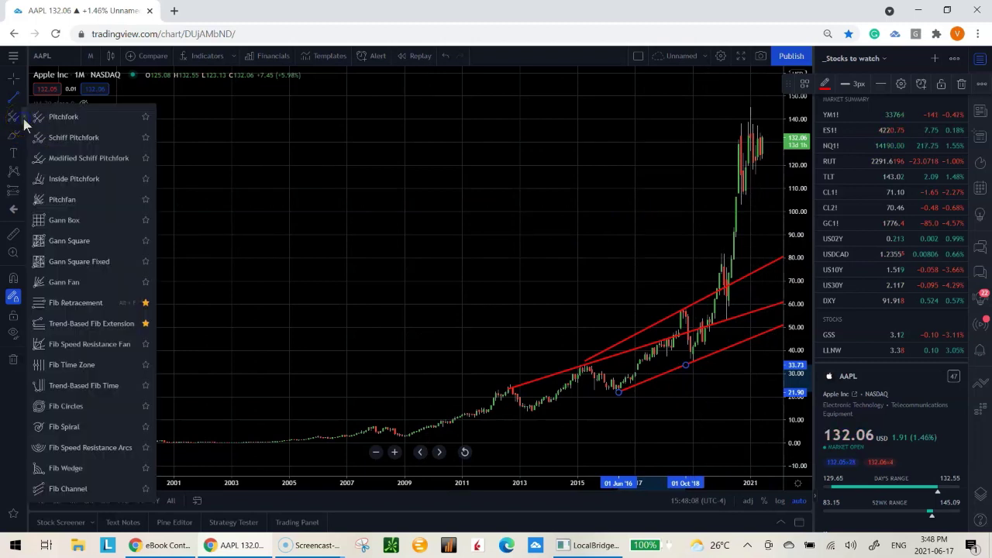
pyautogui.click(73, 324)
pyautogui.scroll(3, 731, 367)
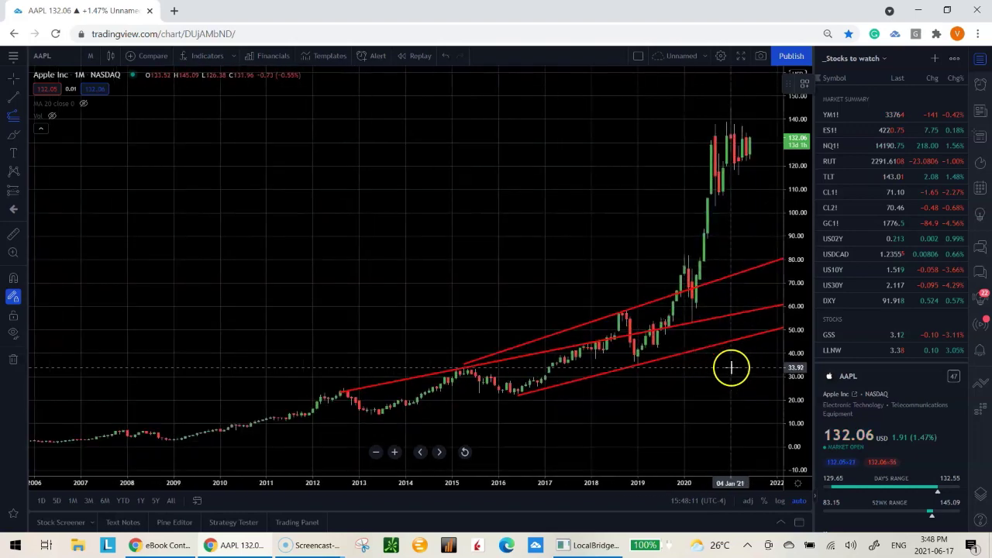
pyautogui.scroll(2, 731, 367)
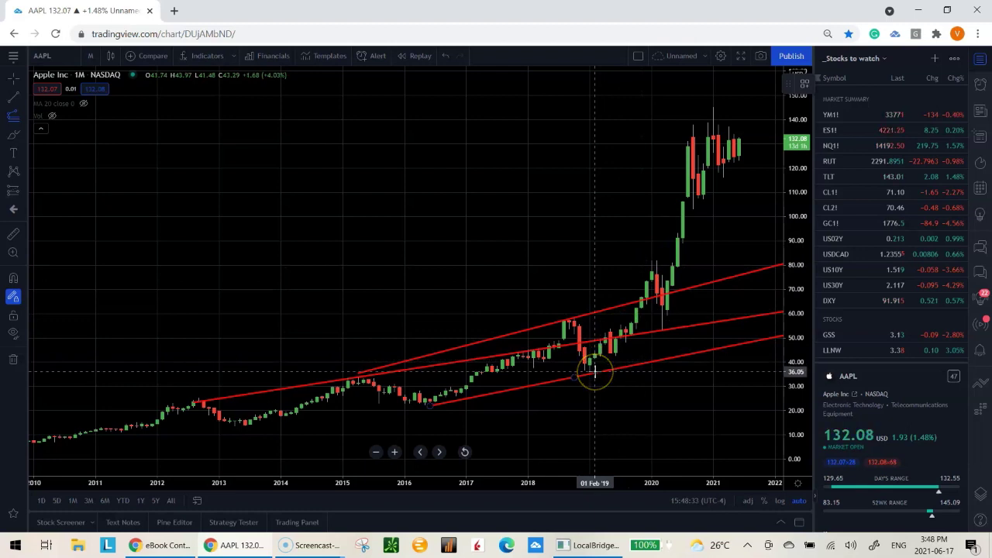
pyautogui.click(14, 117)
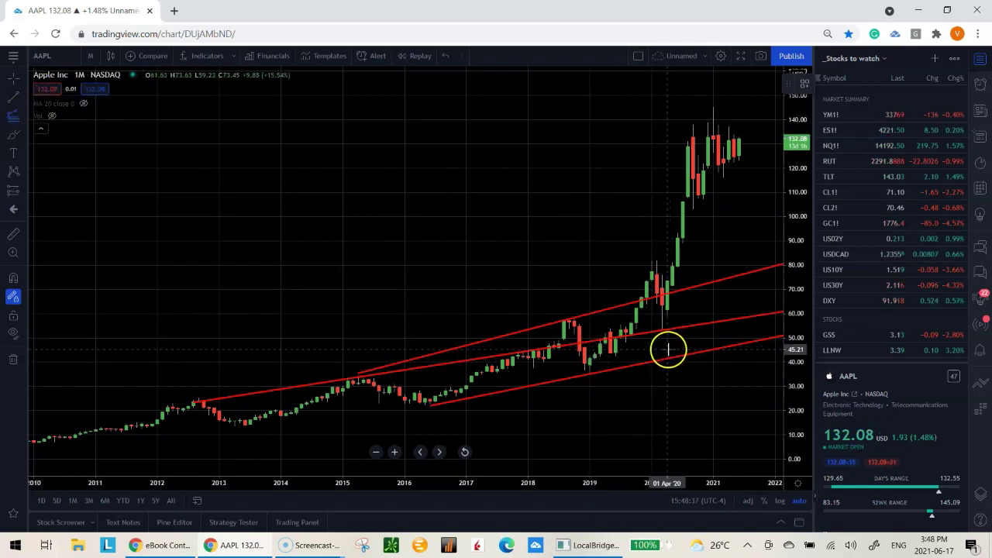
pyautogui.moveTo(589, 376); pyautogui.dragTo(656, 262)
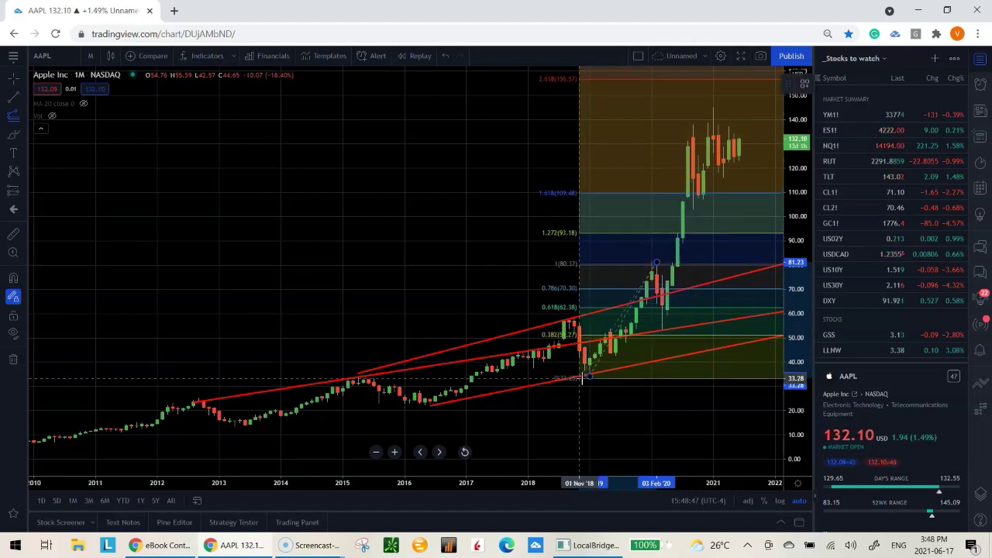
pyautogui.click(587, 377)
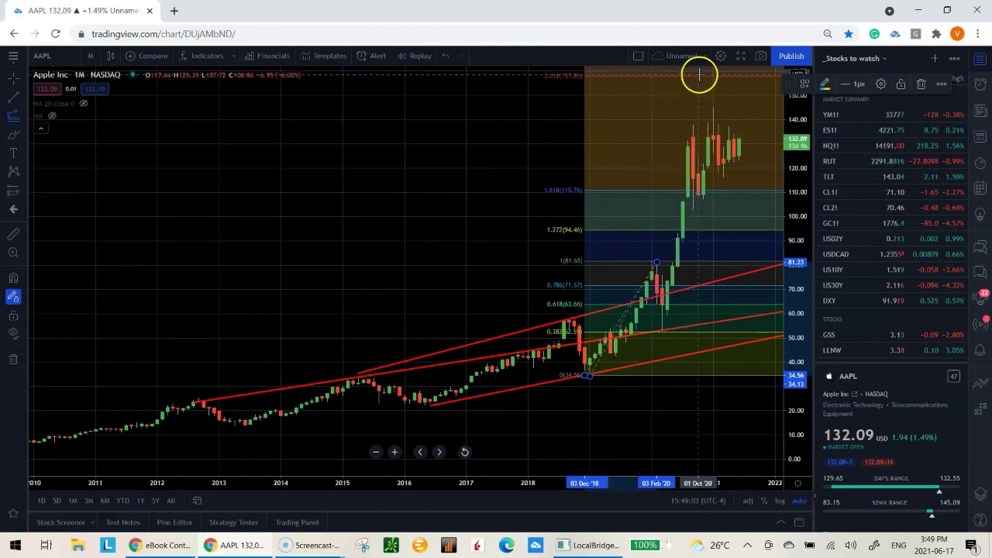
# Rescale the price axis to examine the Fib extension levels up to 4.236 against Apple's monthly price
pyautogui.moveTo(798, 111); pyautogui.dragTo(765, 294)
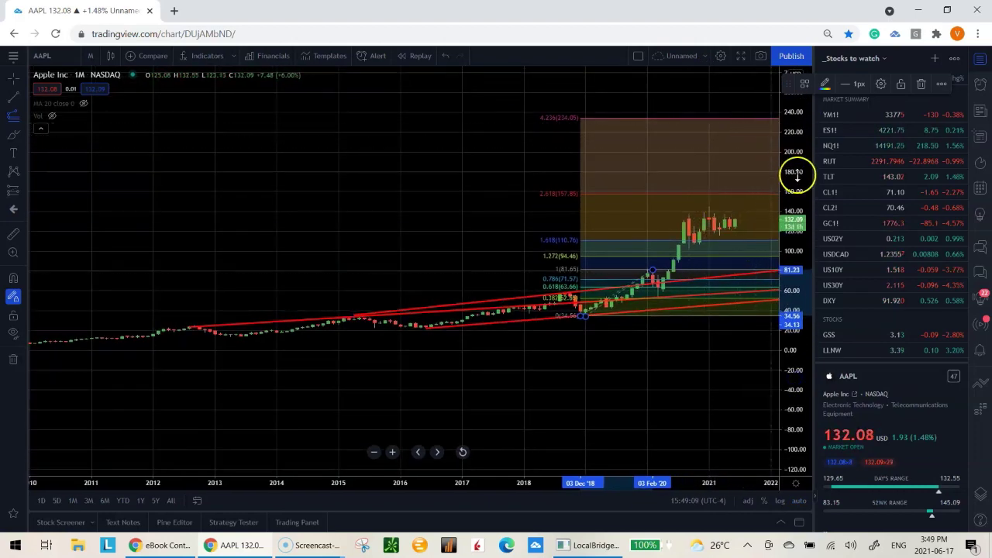
pyautogui.moveTo(797, 179); pyautogui.dragTo(793, 111)
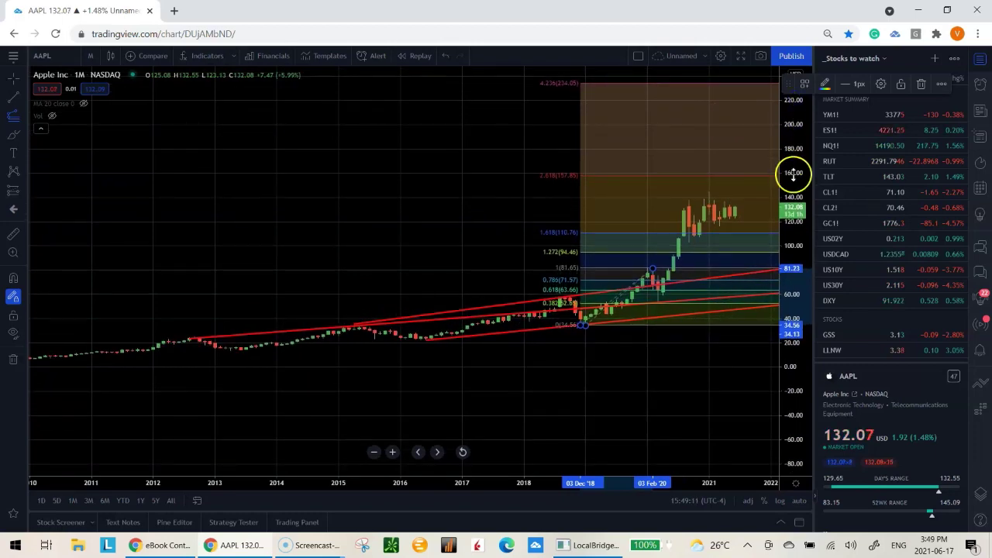
pyautogui.moveTo(793, 174); pyautogui.dragTo(795, 106)
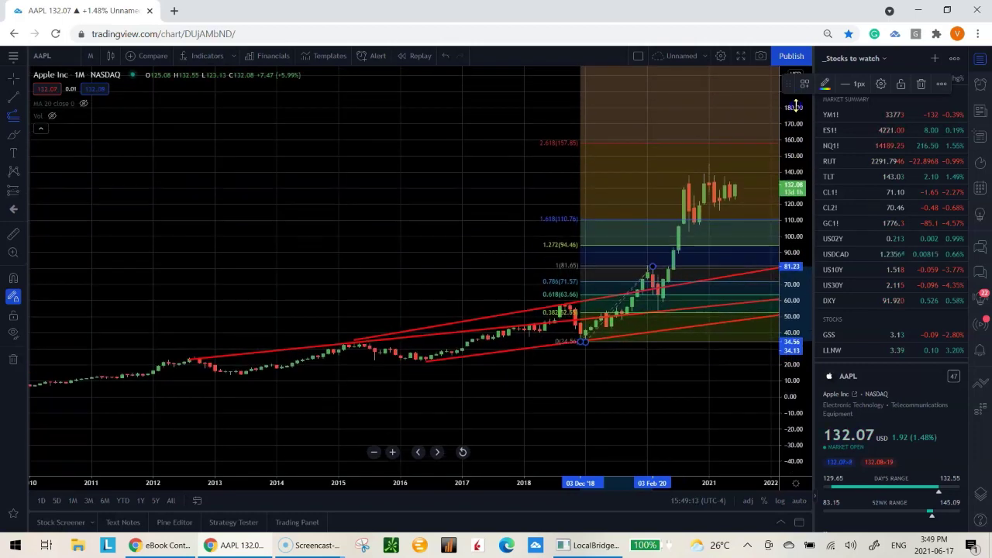
pyautogui.click(780, 171)
pyautogui.moveTo(792, 177); pyautogui.dragTo(793, 155)
pyautogui.click(705, 295)
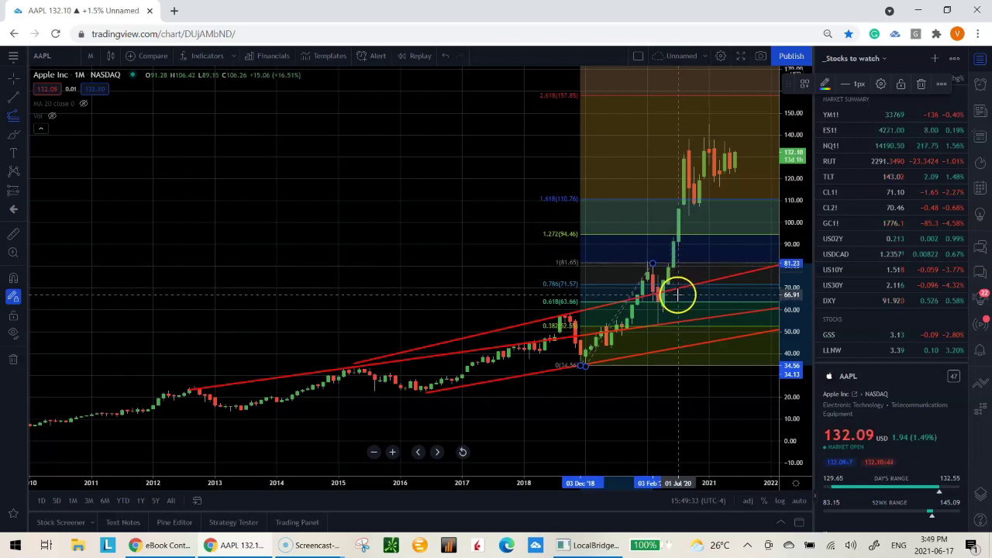
# Replace Apple's chart with the monthly chart of Tesla, Inc. (TSLA) on NASDAQ
pyautogui.click(679, 234)
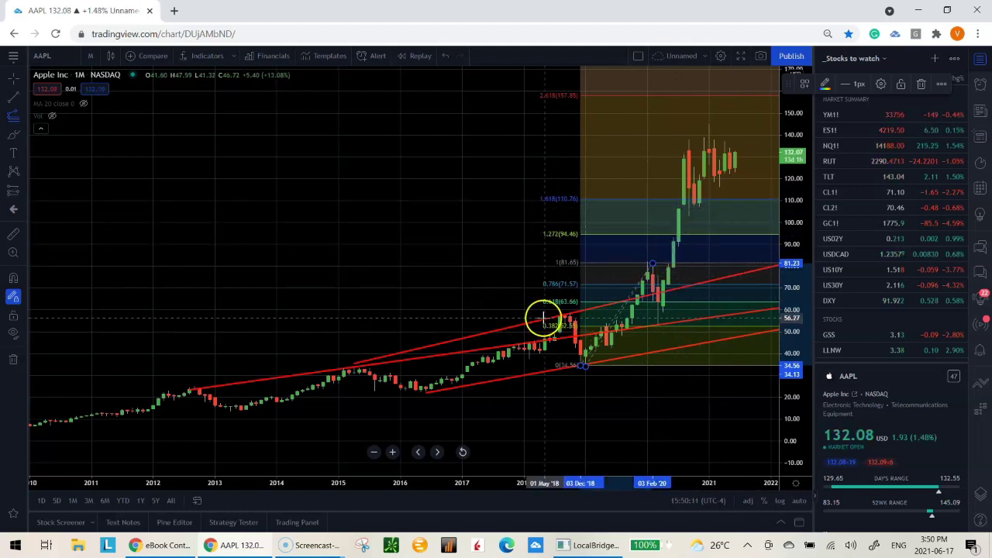
pyautogui.moveTo(454, 224); pyautogui.dragTo(458, 224)
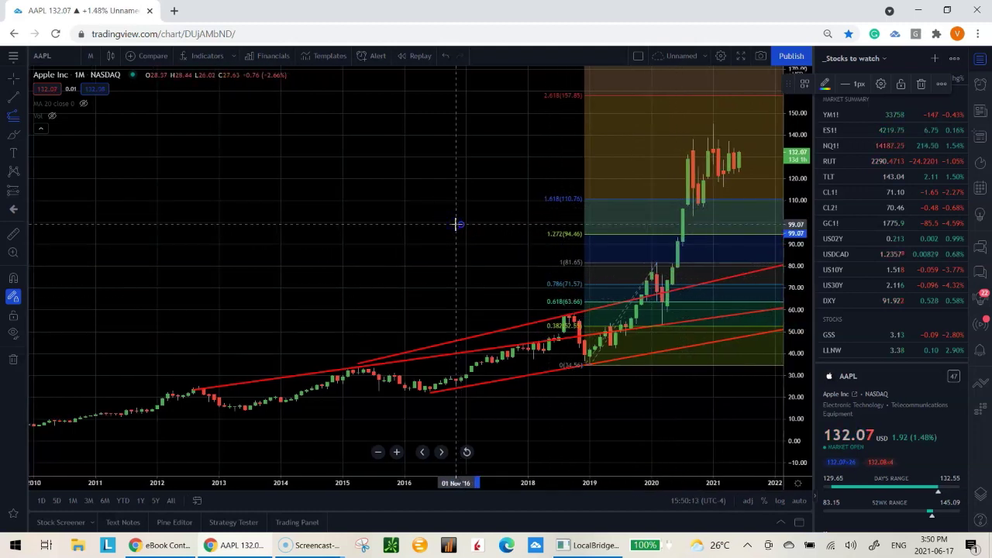
pyautogui.write('TSLA')
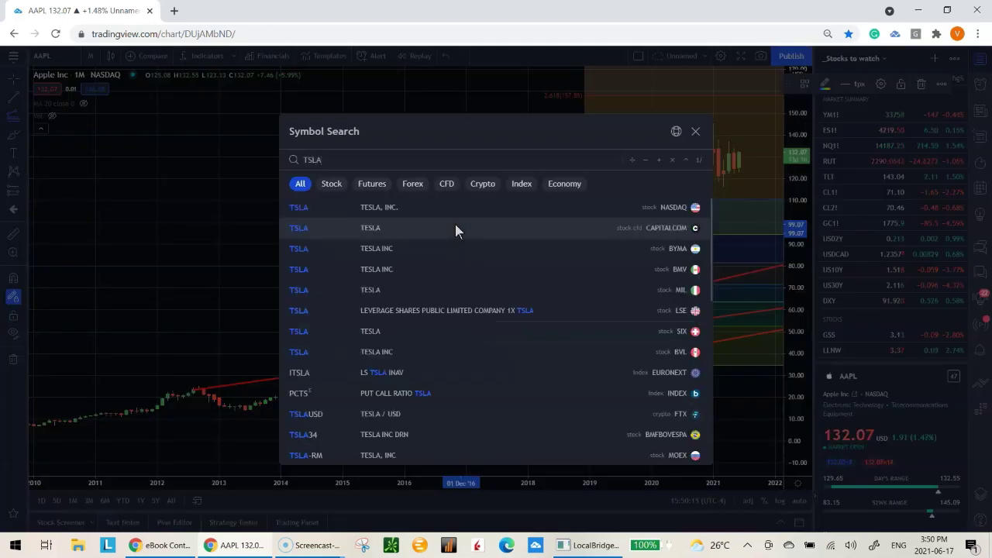
pyautogui.press('Return')
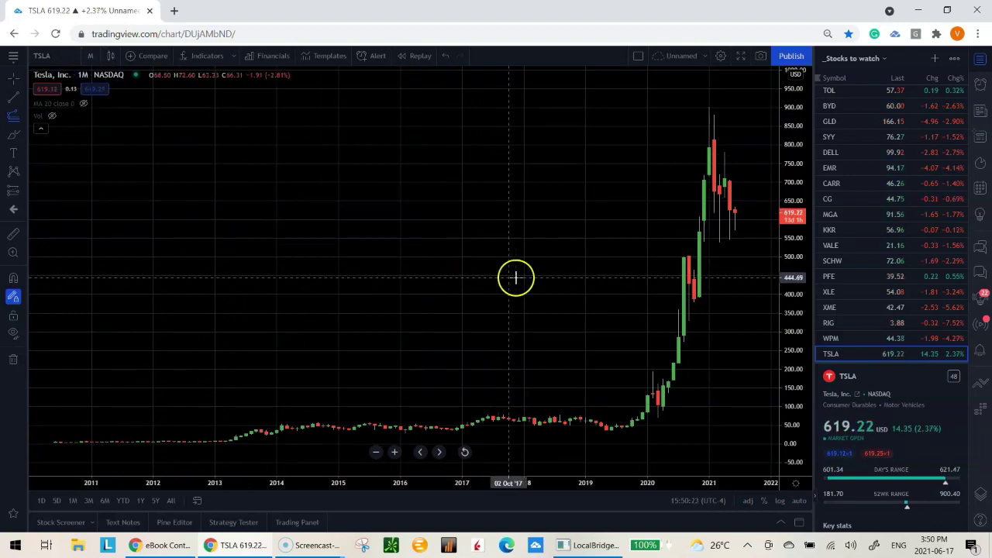
# Draw a resistance line from February 2014 at 74.26 to August 2020 at 82.56, and a support line from September 2014 at 35.56 to mid-2020 at 27.27
pyautogui.scroll(-2, 553, 276)
pyautogui.scroll(1, 553, 276)
pyautogui.scroll(1, 553, 277)
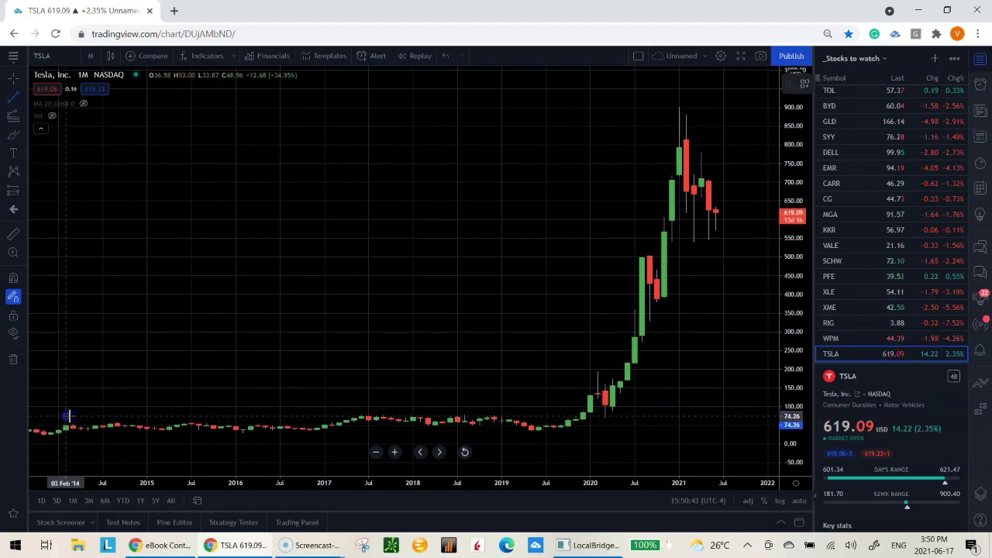
pyautogui.moveTo(68, 416)
pyautogui.mouseDown()
pyautogui.moveTo(461, 430)
pyautogui.moveTo(641, 413)
pyautogui.mouseUp()
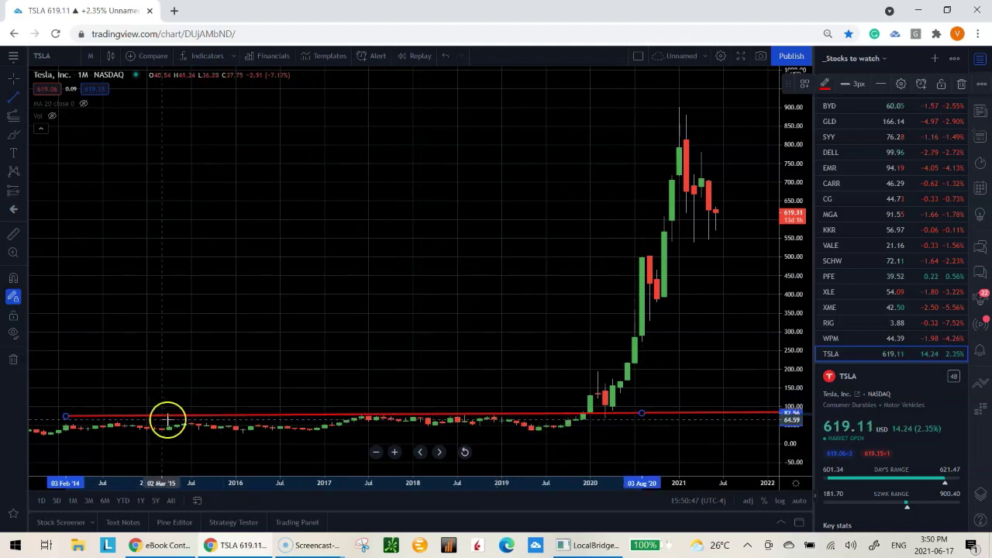
pyautogui.moveTo(116, 430); pyautogui.dragTo(627, 434)
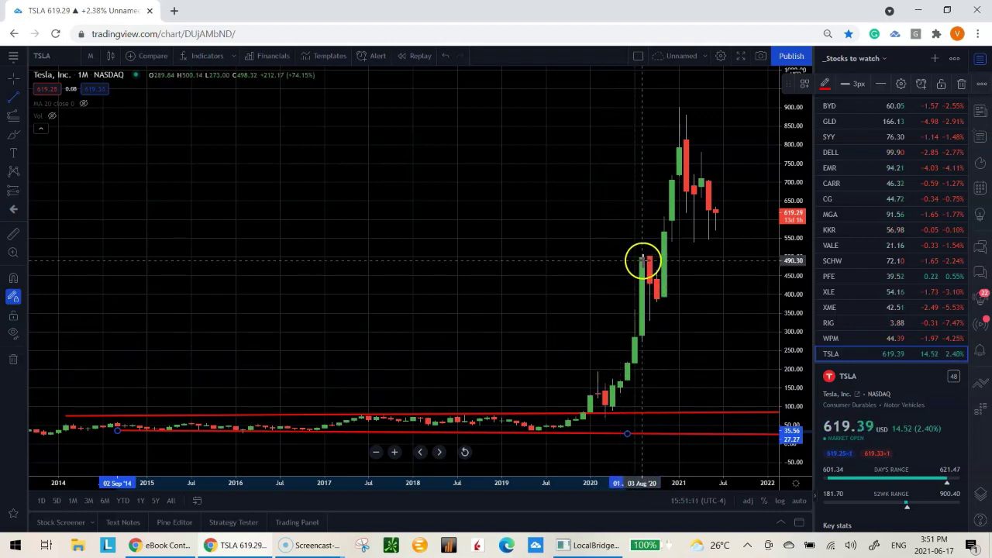
# Draw a rising resistance line from February 2020 at 191.75 to August 2020 at 501.36, and support from March 2020 at 78.41 to December 2020 at 404.61
pyautogui.click(597, 372)
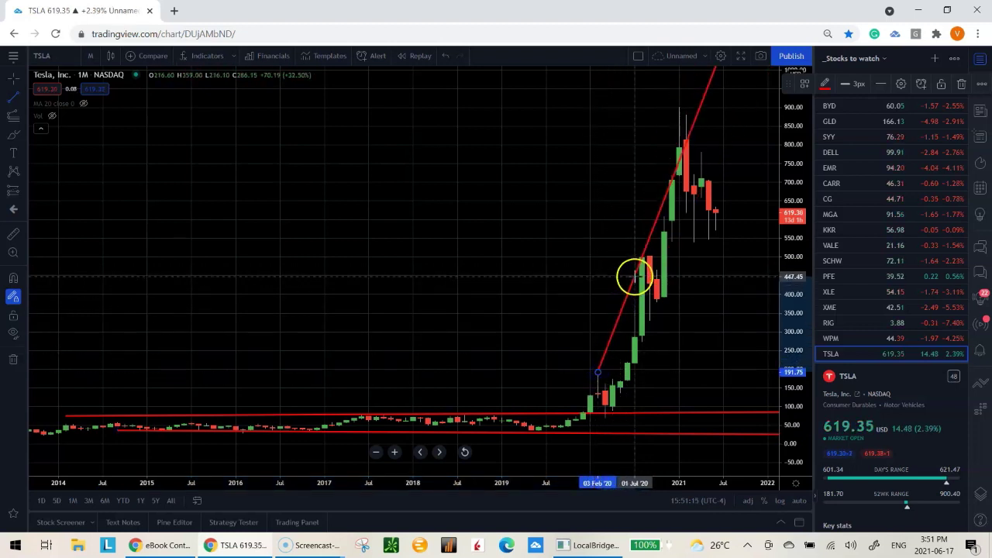
pyautogui.click(642, 256)
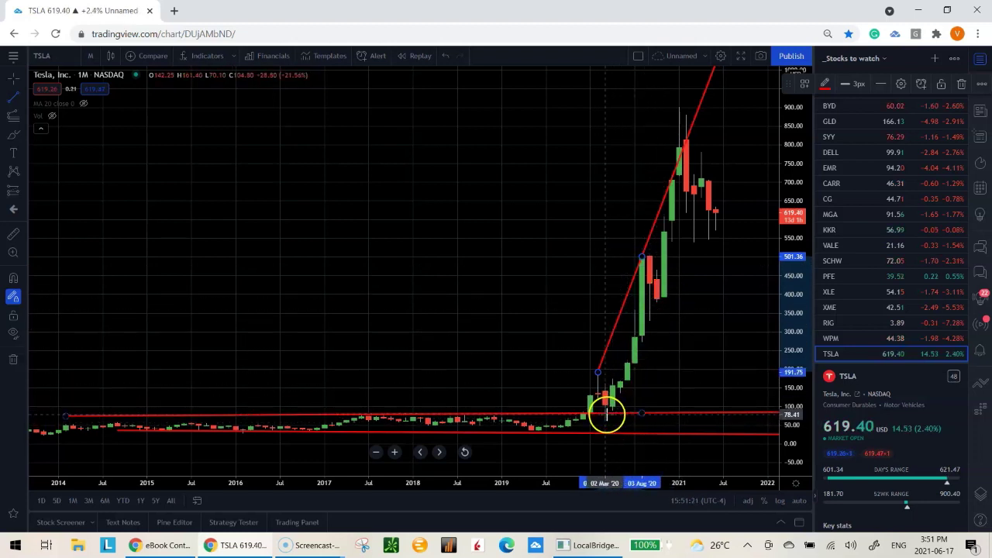
pyautogui.click(607, 414)
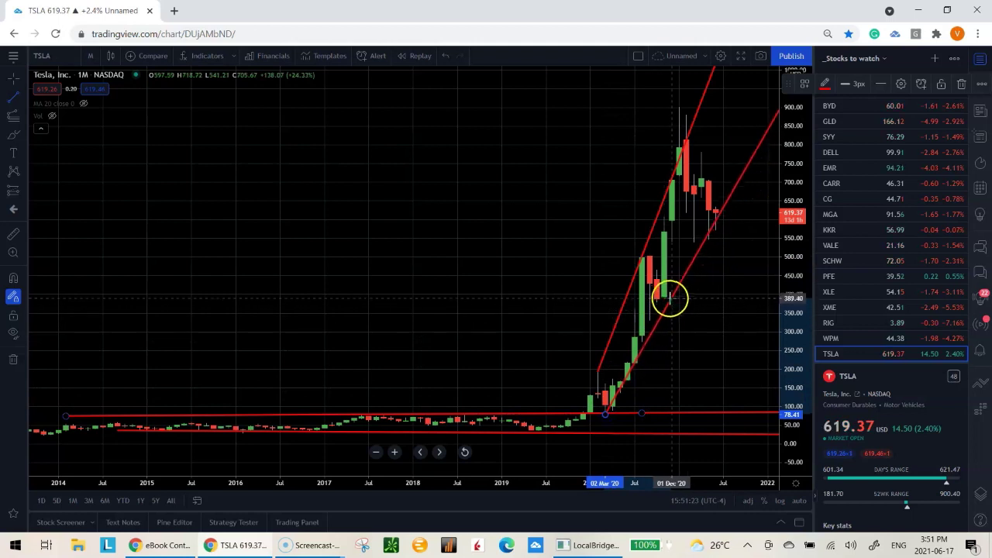
pyautogui.click(670, 295)
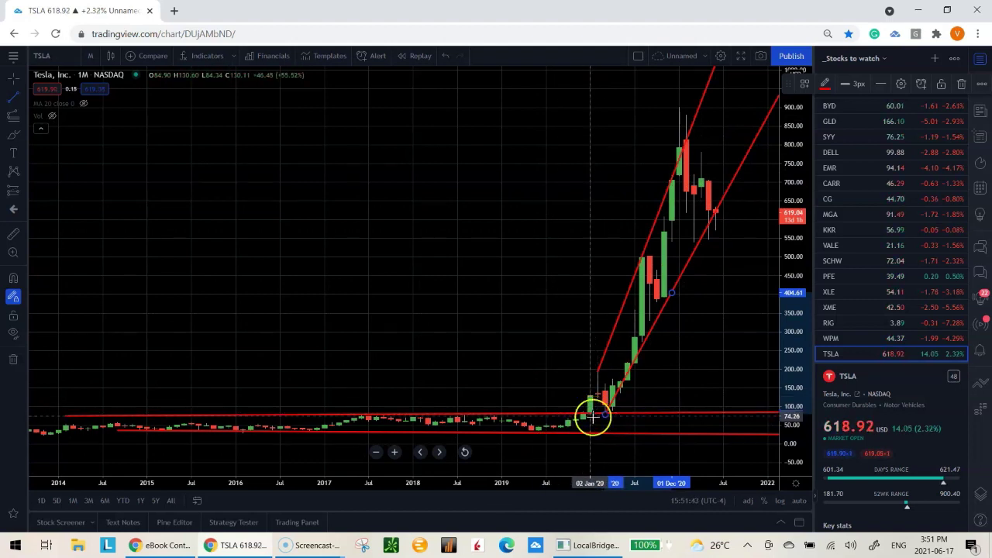
pyautogui.moveTo(592, 417); pyautogui.dragTo(592, 412)
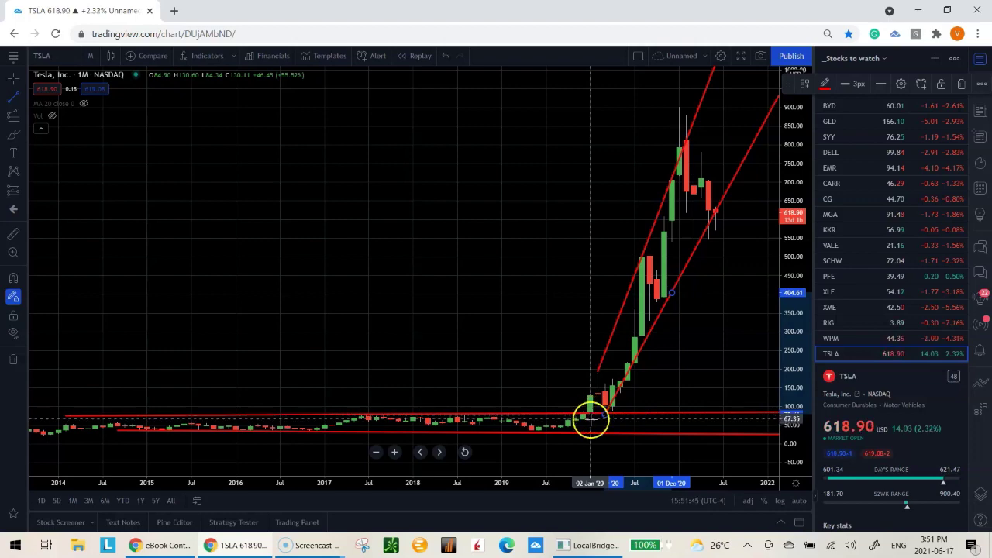
# On the 5-year weekly chart, draw near-horizontal support from March 2021 at about 540, and falling resistance from January 2021 at 900.81 to April 2021 at 784.71
pyautogui.click(156, 501)
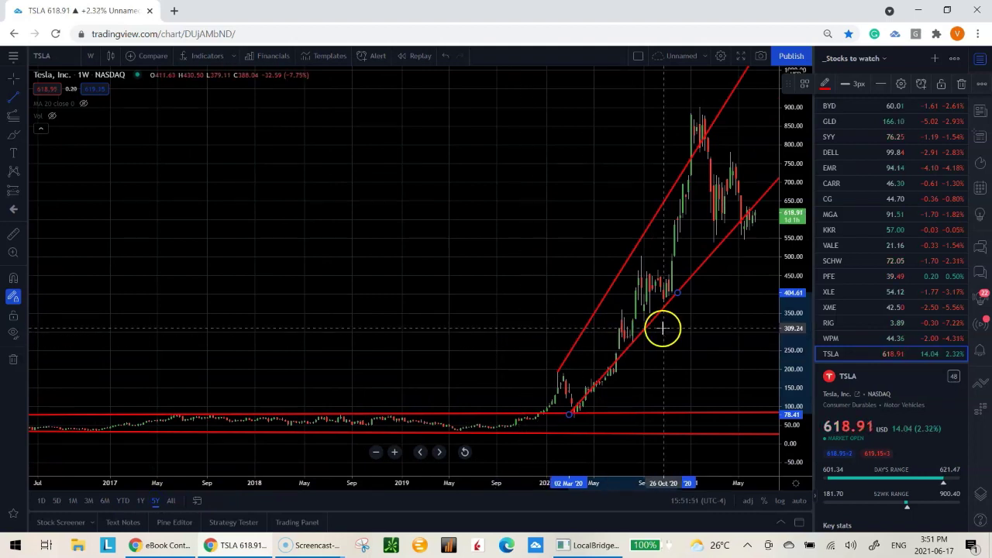
pyautogui.click(714, 242)
pyautogui.moveTo(714, 242); pyautogui.dragTo(764, 241)
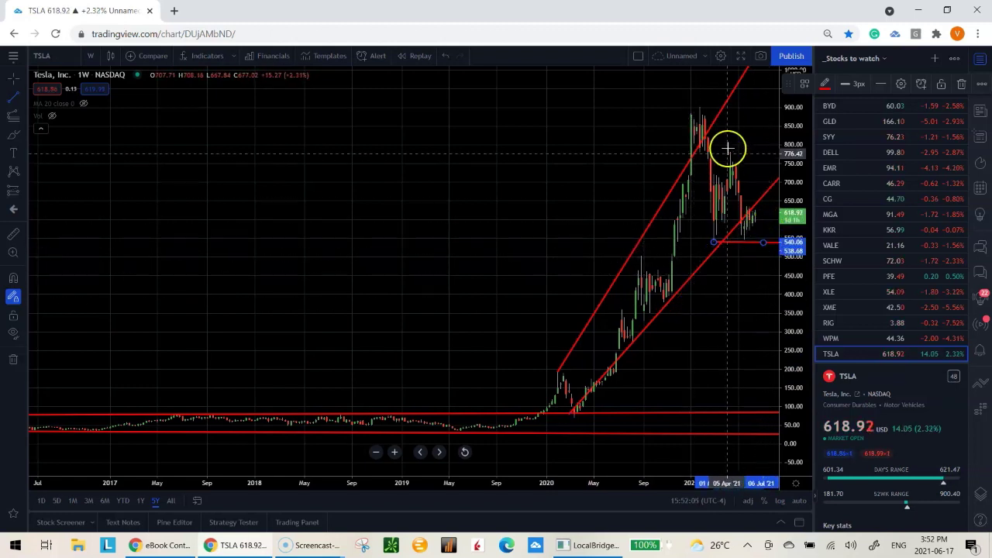
pyautogui.click(700, 108)
pyautogui.moveTo(704, 121); pyautogui.dragTo(732, 151)
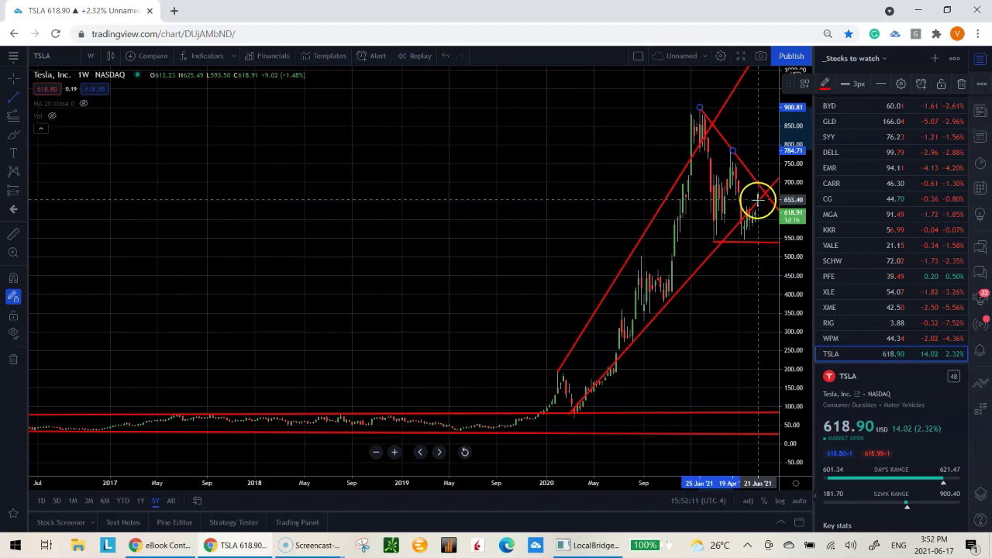
# Show Tesla's 1-year daily chart and examine the latest price against the support and resistance lines
pyautogui.click(141, 501)
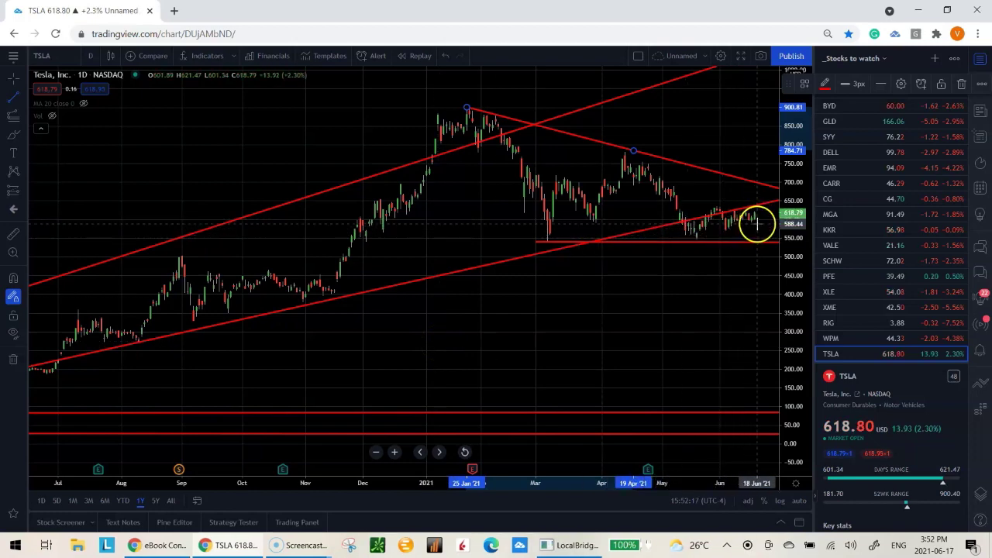
pyautogui.scroll(3, 740, 360)
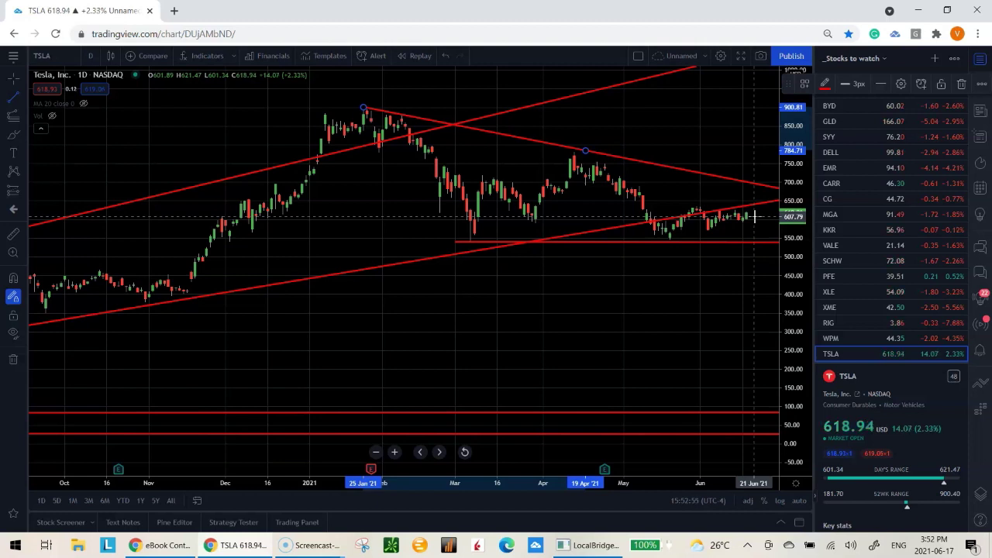
pyautogui.click(754, 225)
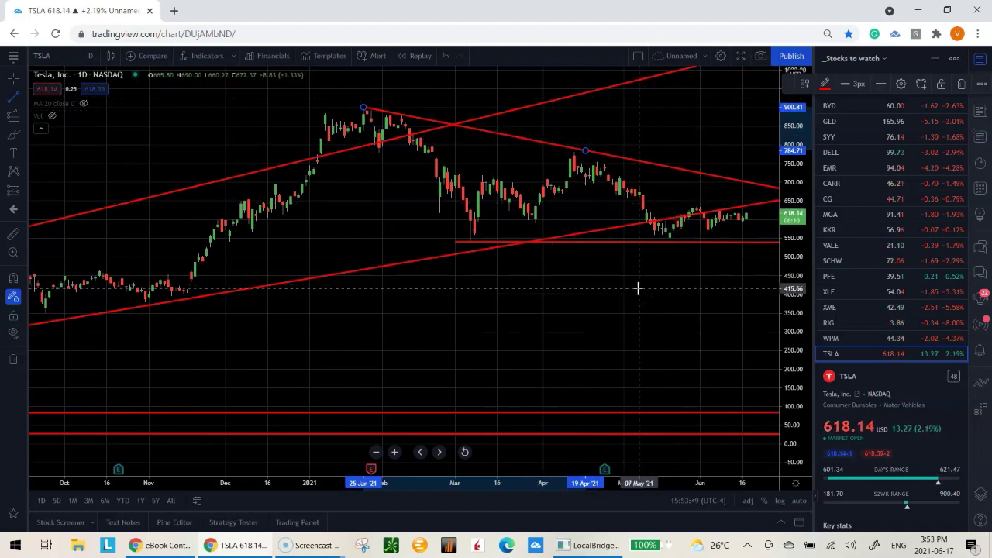
pyautogui.click(605, 297)
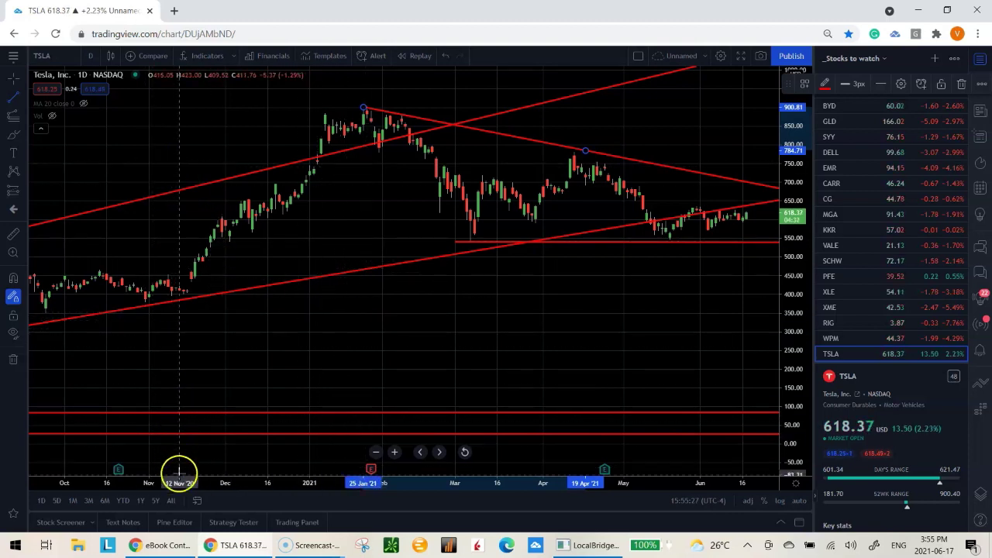
# Show Tesla's full price history and set the chart interval to 1 day
pyautogui.click(172, 501)
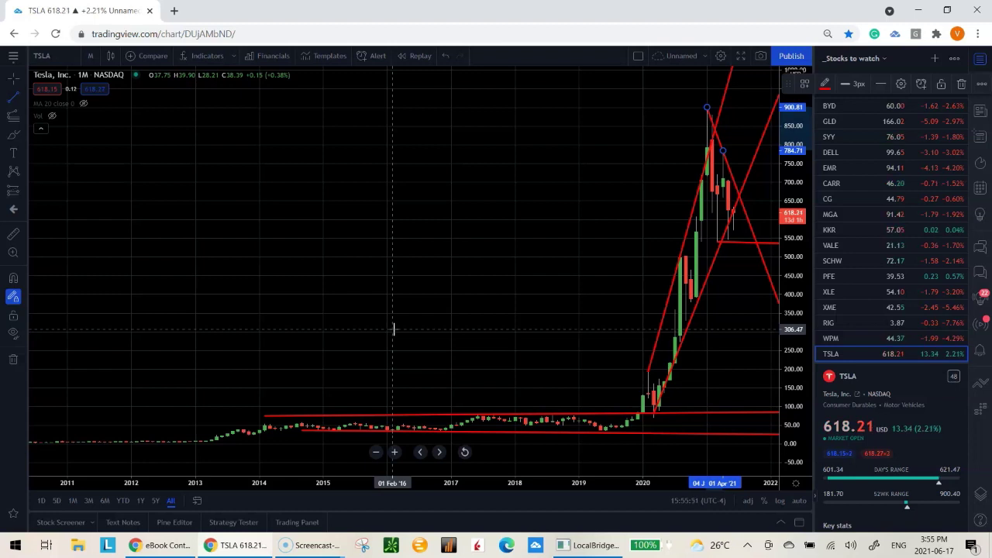
pyautogui.click(94, 58)
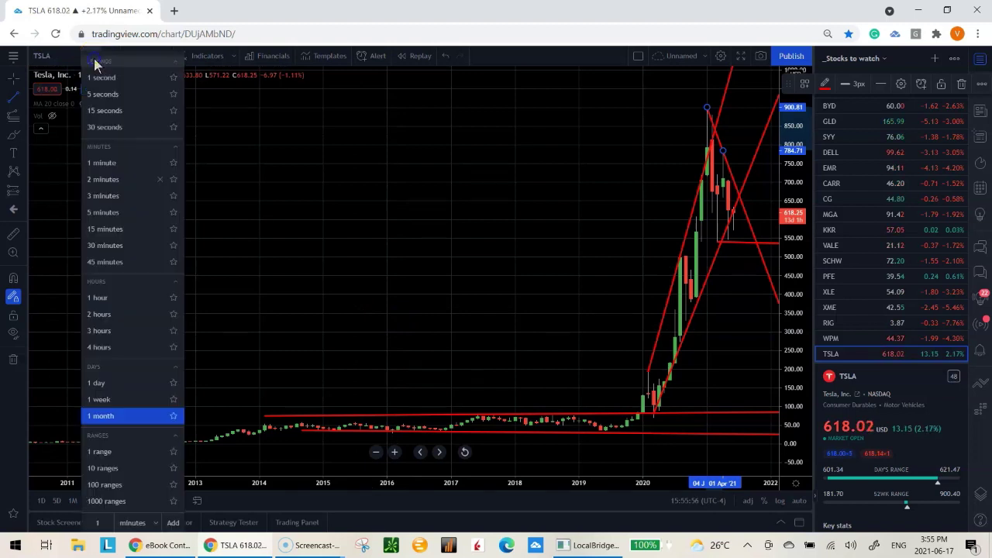
pyautogui.click(103, 381)
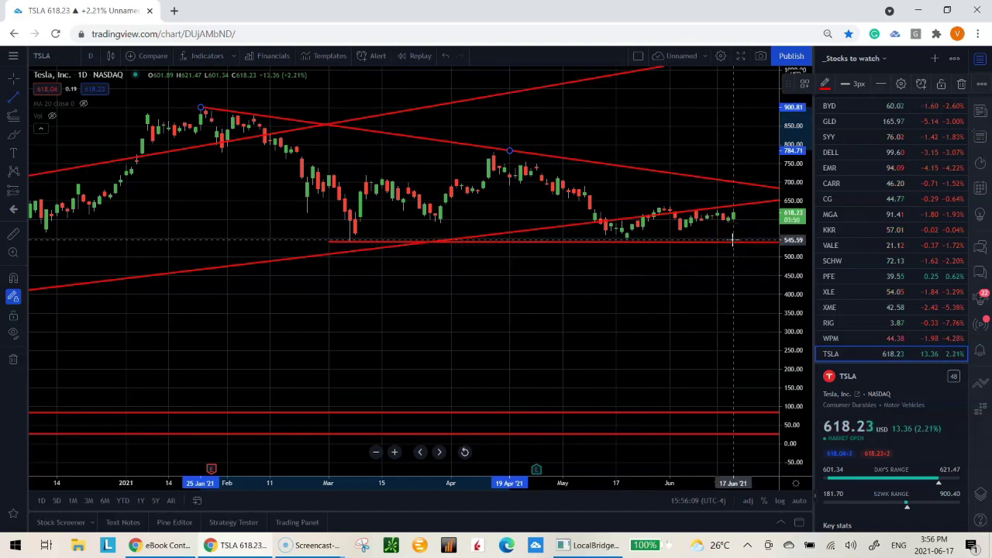
# Examine Tesla's daily price between the near-horizontal support, the falling resistance and the rising channel over shorter and longer periods
pyautogui.moveTo(731, 237)
pyautogui.mouseDown()
pyautogui.moveTo(748, 187)
pyautogui.moveTo(754, 77)
pyautogui.moveTo(724, 243)
pyautogui.moveTo(725, 305)
pyautogui.mouseUp()
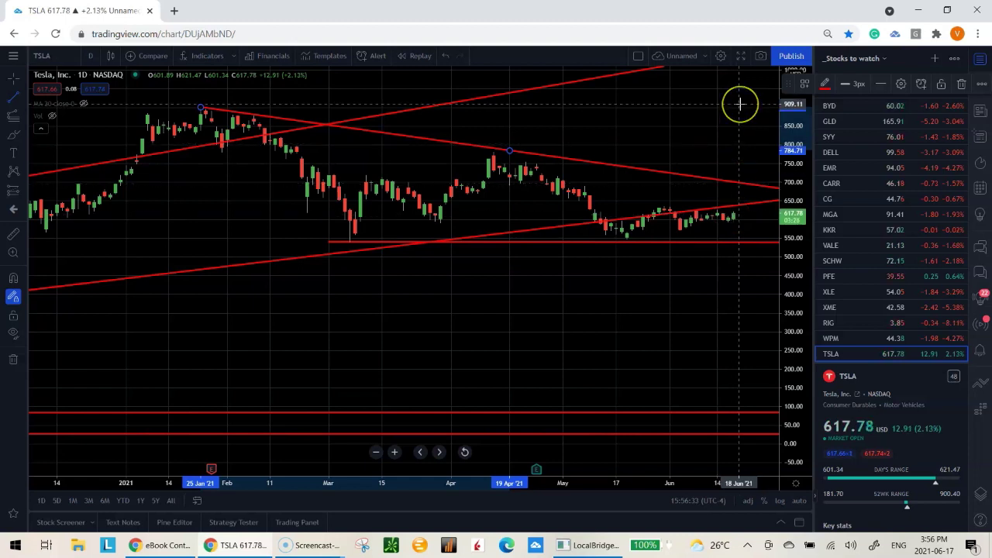
pyautogui.click(721, 156)
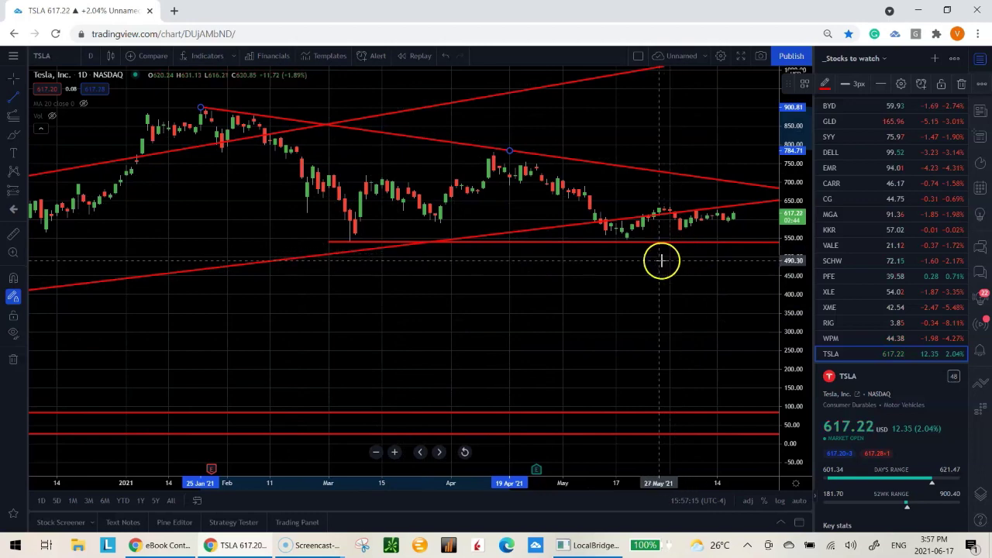
pyautogui.scroll(-3, 659, 259)
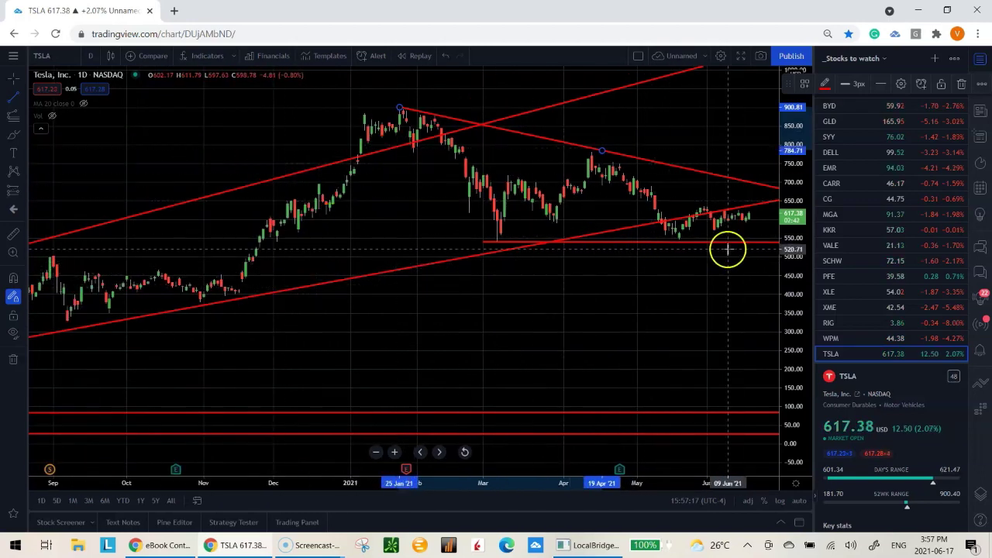
pyautogui.scroll(3, 474, 264)
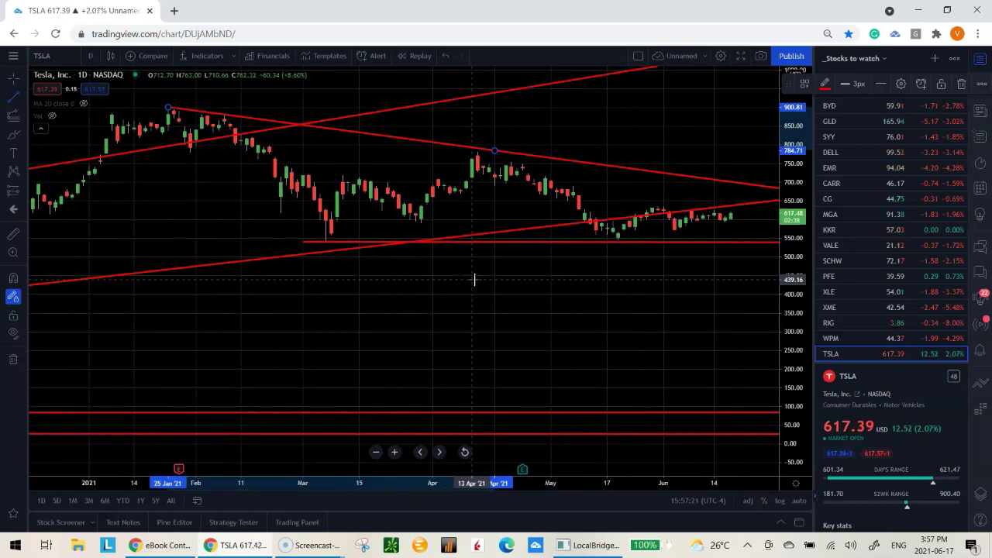
pyautogui.scroll(-5, 474, 279)
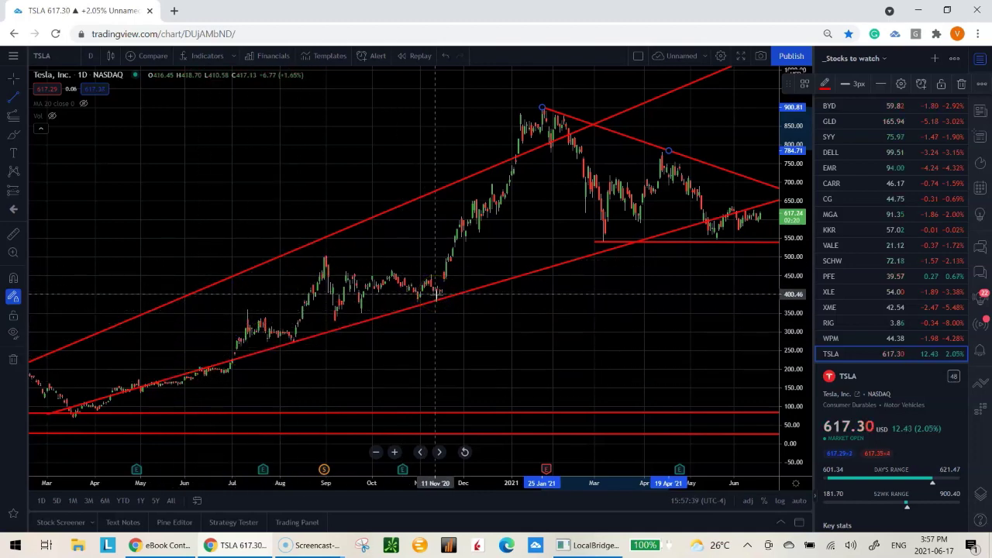
pyautogui.scroll(-2, 505, 351)
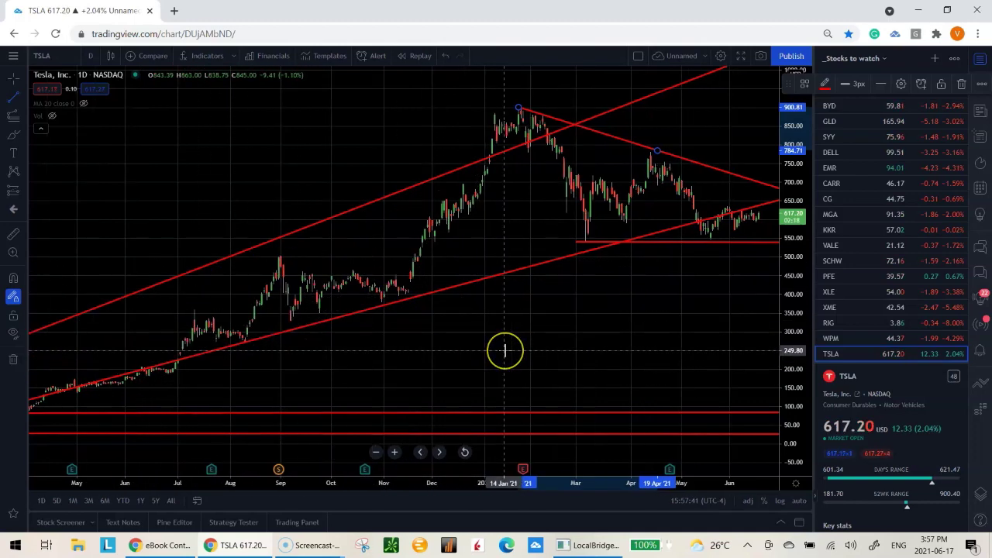
pyautogui.scroll(2, 504, 351)
pyautogui.scroll(2, 505, 350)
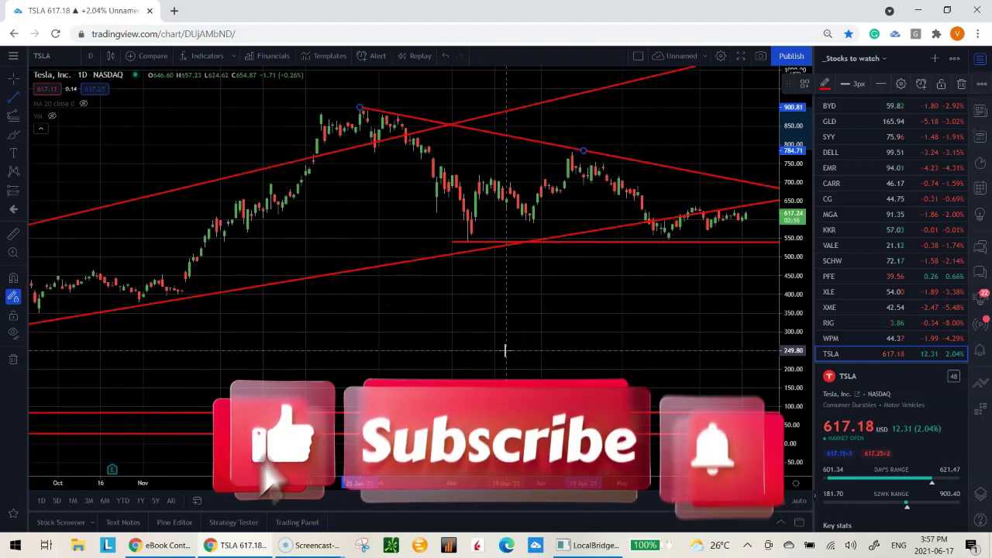